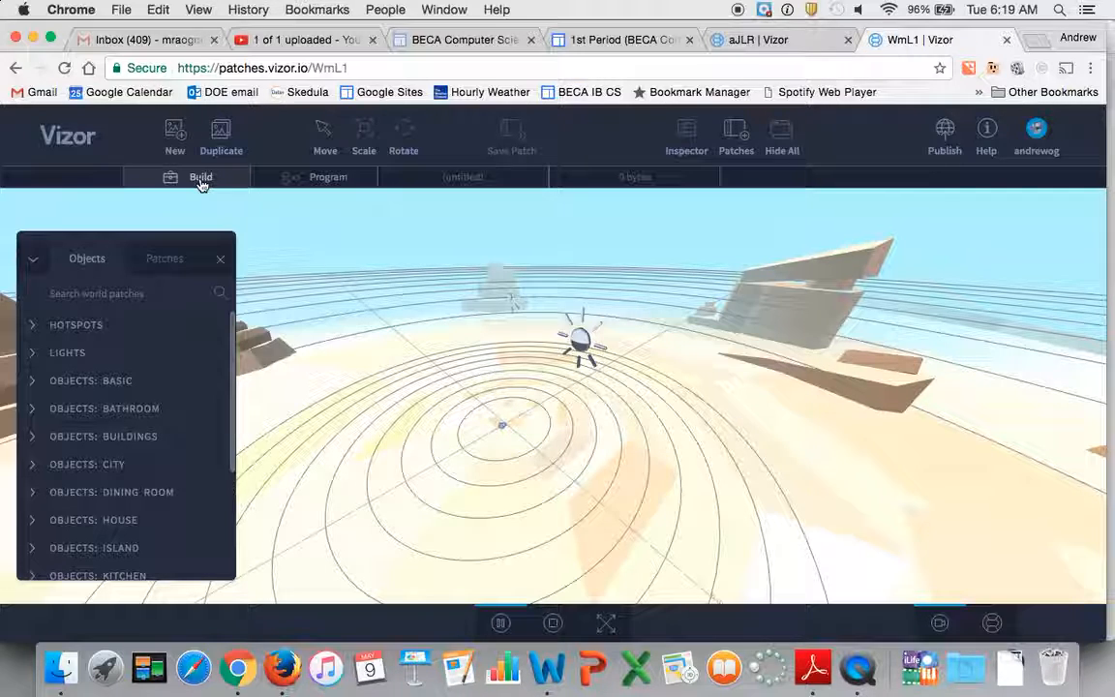
# Delete the background pillars and place a Base Rock from the Island objects in the scene.
pyautogui.click(438, 453)
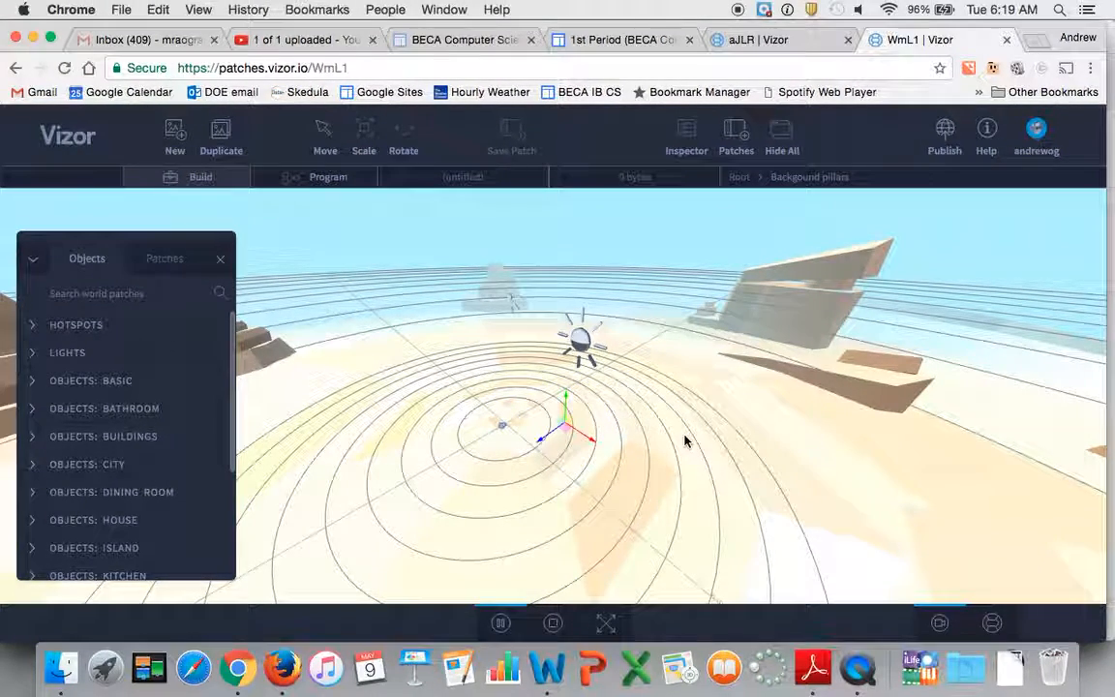
pyautogui.press('Delete')
pyautogui.scroll(-2, 112, 451)
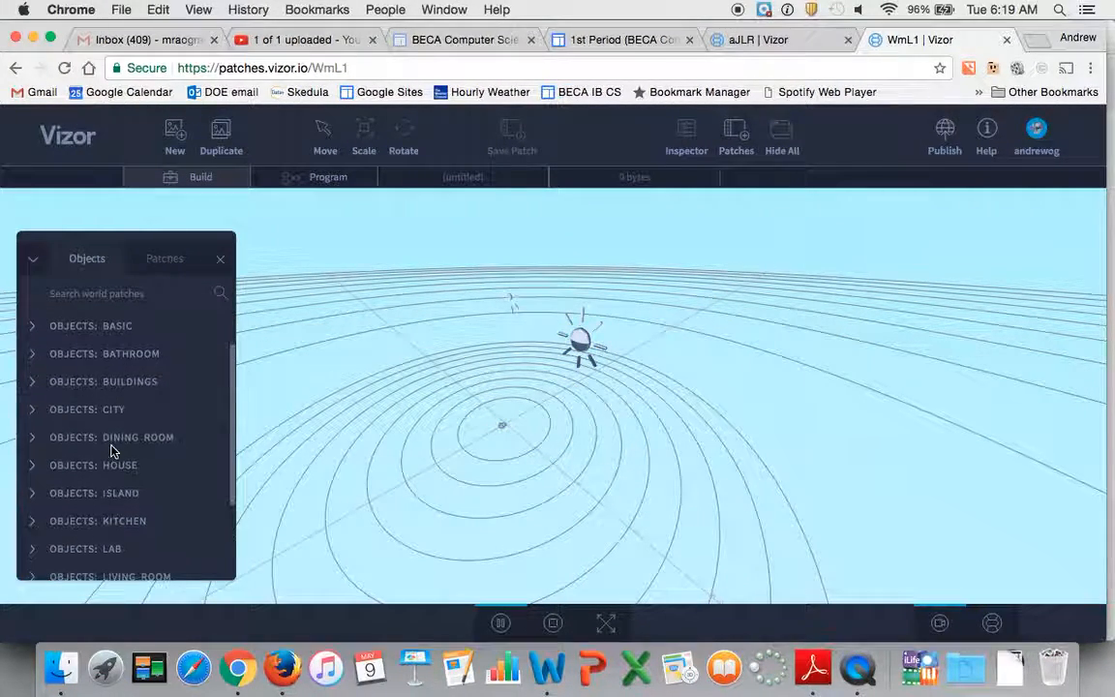
pyautogui.scroll(-1, 94, 419)
pyautogui.click(33, 476)
pyautogui.scroll(-3, 122, 491)
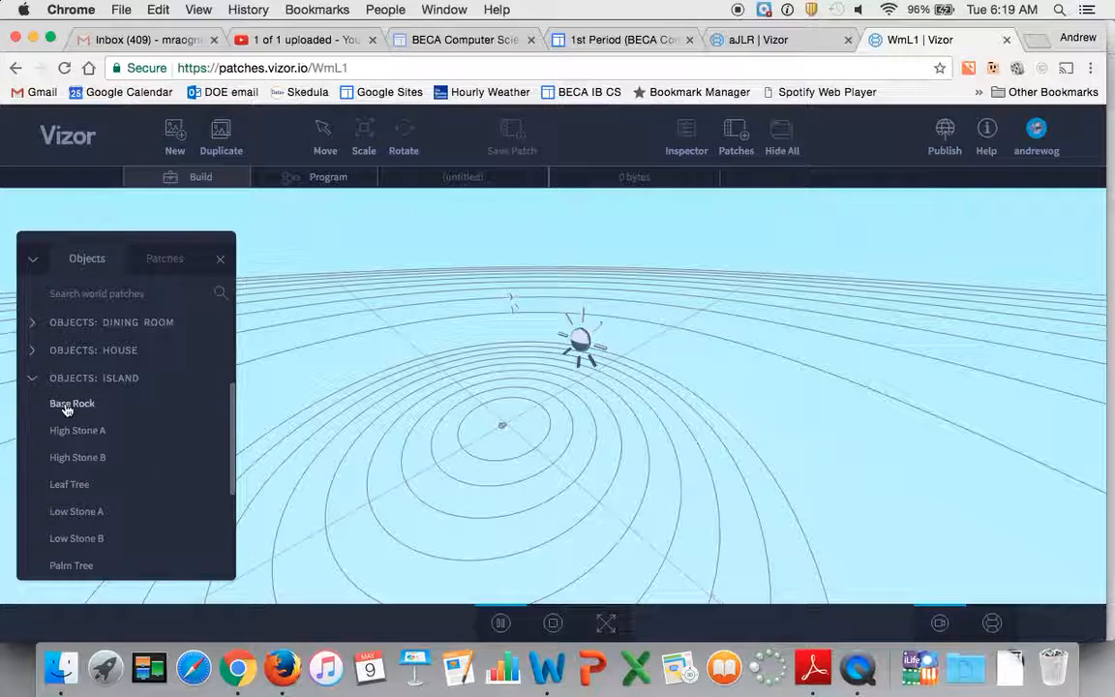
pyautogui.moveTo(66, 409); pyautogui.dragTo(523, 504)
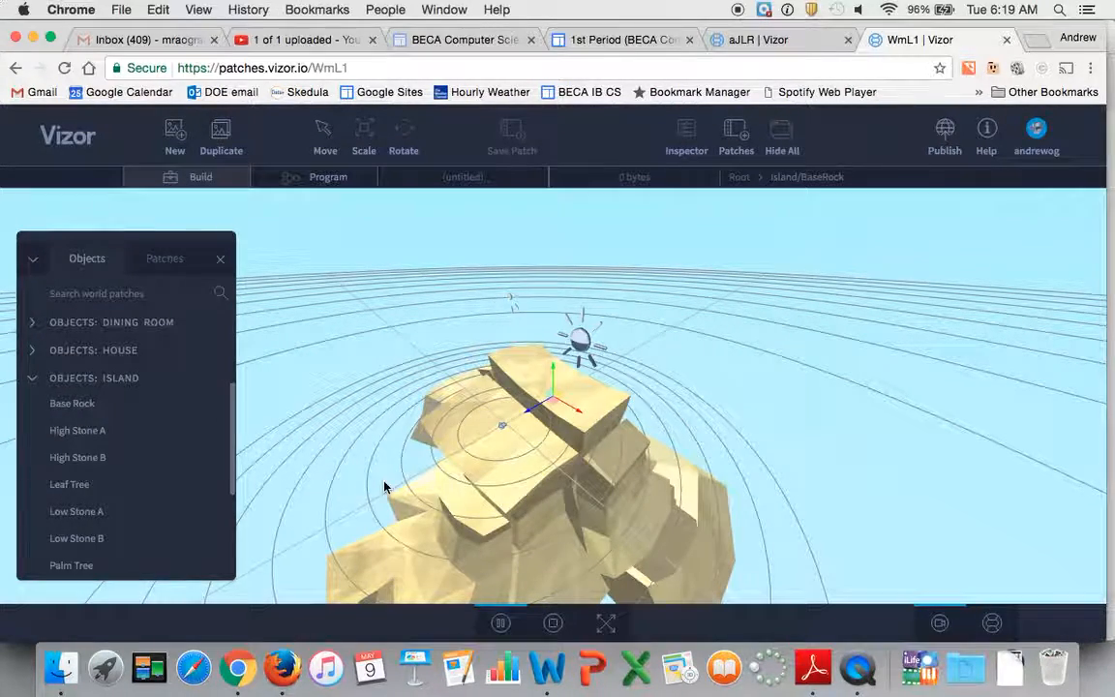
# Inspect the base rock from outside and through the VR camera, then return to the editor camera.
pyautogui.moveTo(361, 460); pyautogui.dragTo(689, 405)
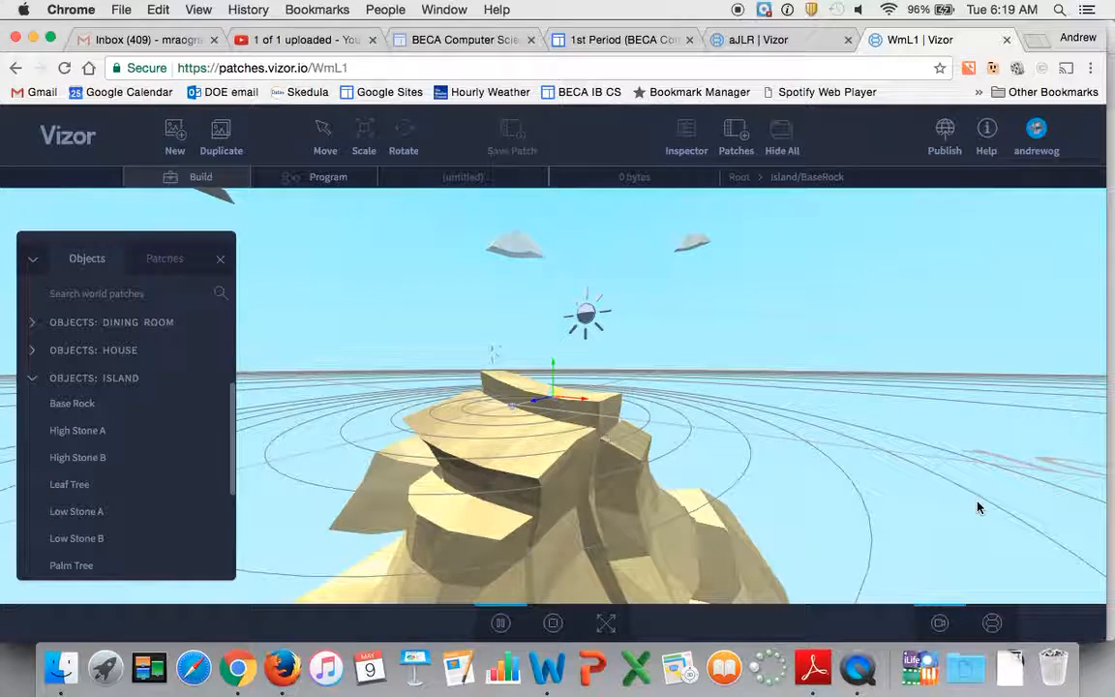
pyautogui.click(991, 622)
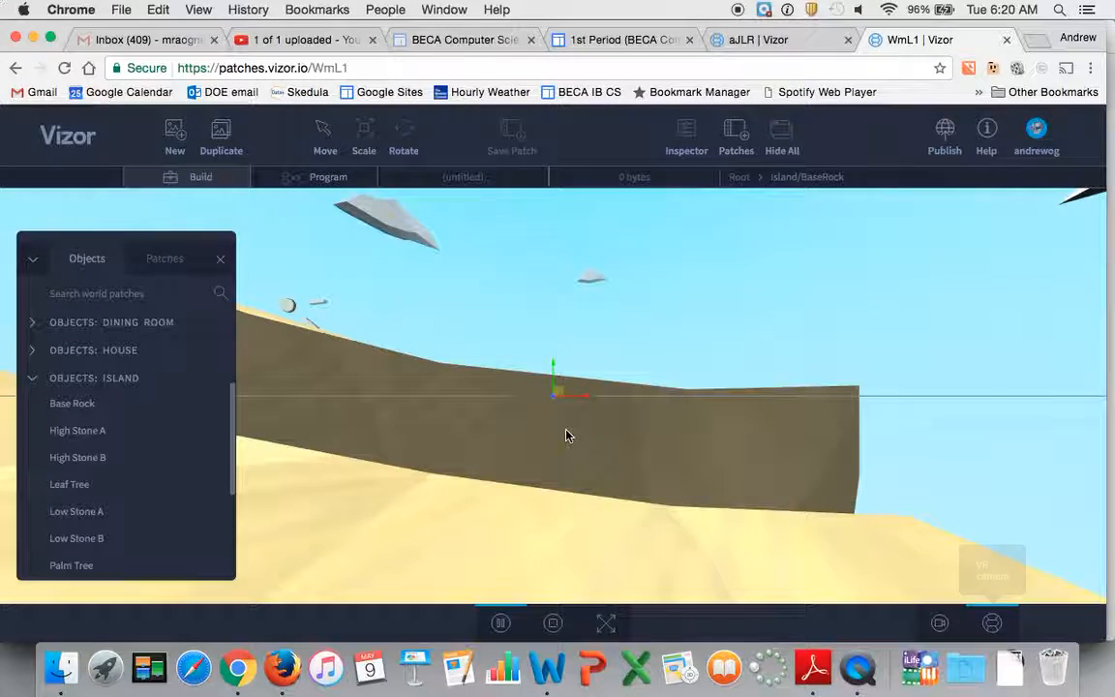
pyautogui.moveTo(765, 321); pyautogui.dragTo(885, 323)
pyautogui.moveTo(727, 428); pyautogui.dragTo(748, 313)
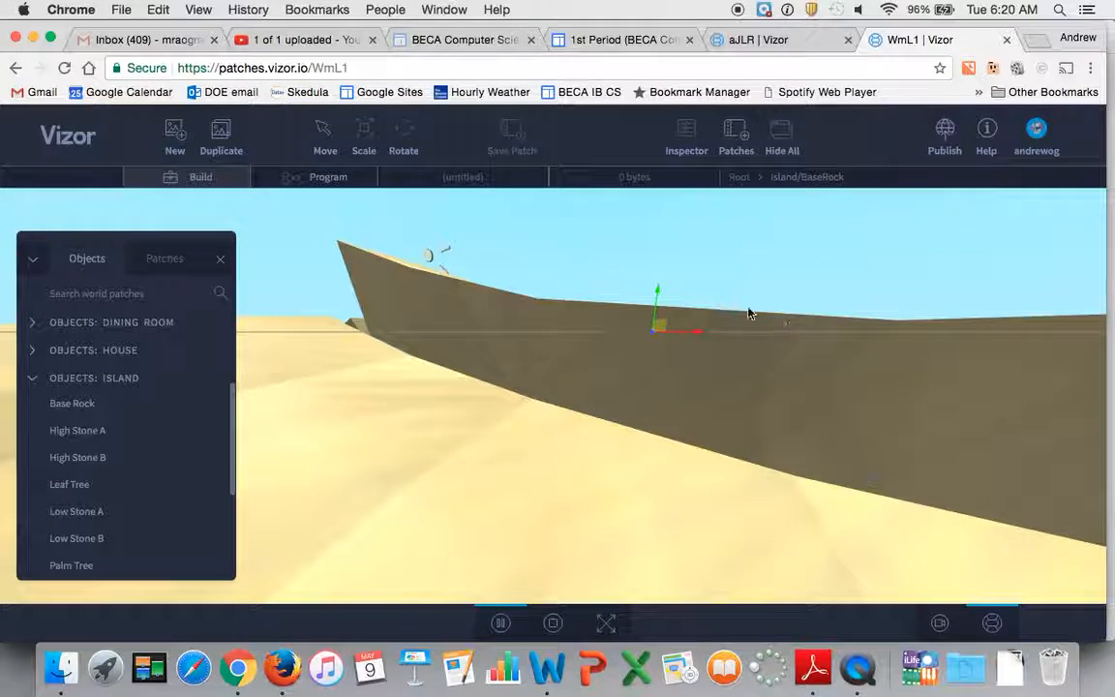
pyautogui.click(939, 626)
# Place the Happy Dude from the Lab objects on top of the base rock.
pyautogui.scroll(10, 594, 416)
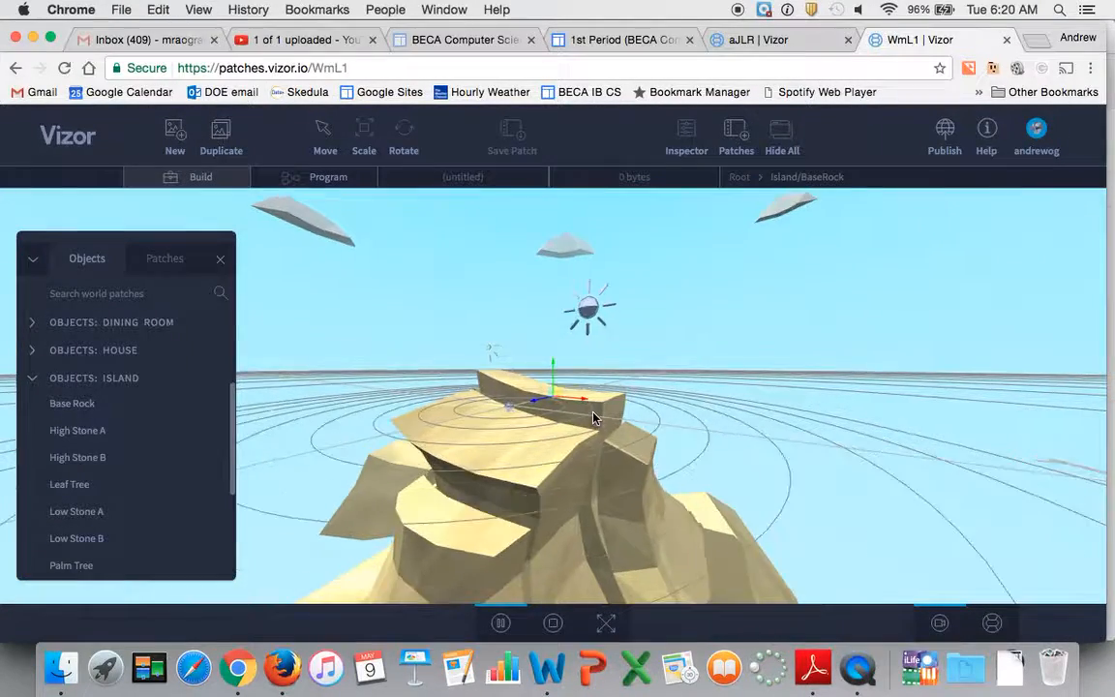
pyautogui.moveTo(681, 351); pyautogui.dragTo(698, 406)
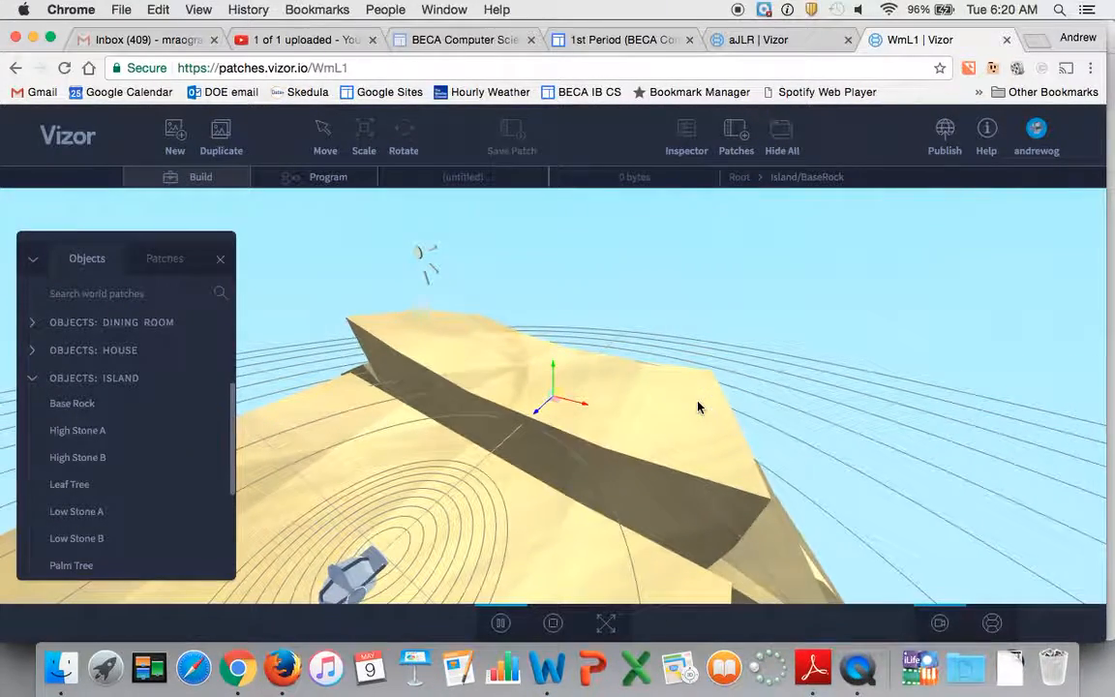
pyautogui.click(32, 377)
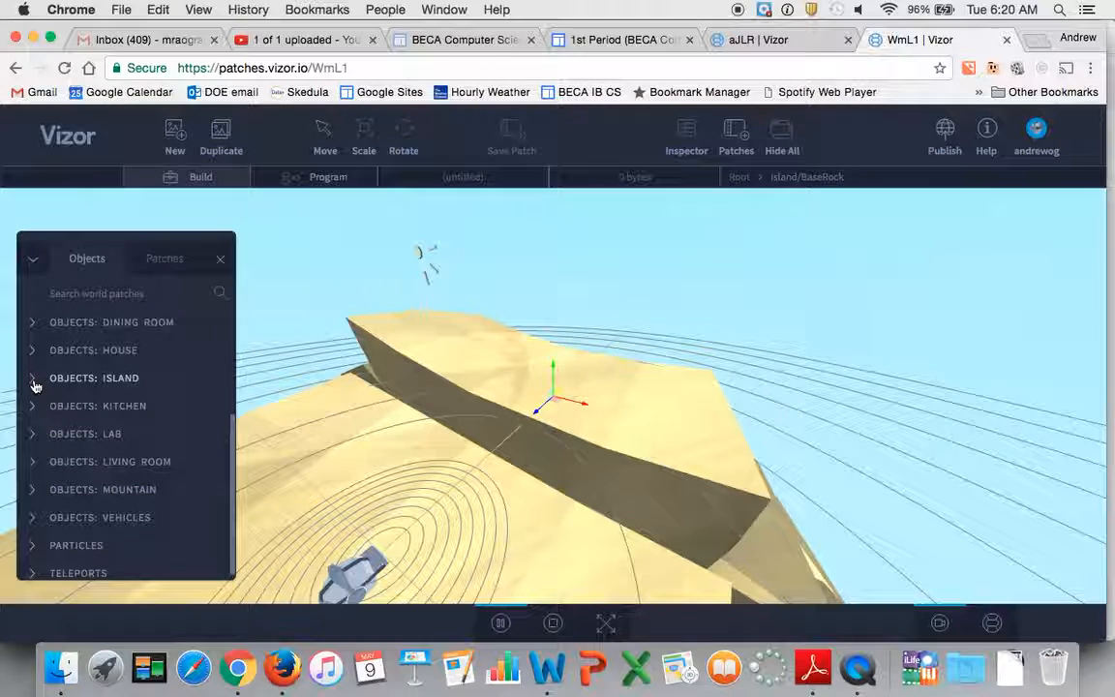
pyautogui.click(32, 429)
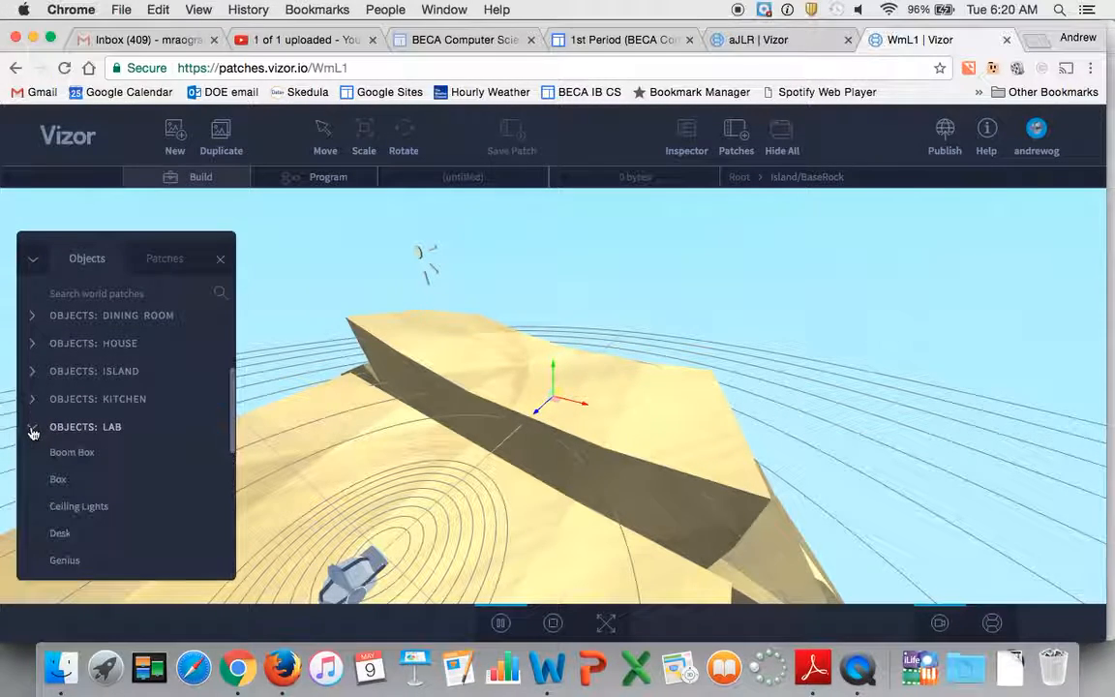
pyautogui.scroll(-5, 89, 429)
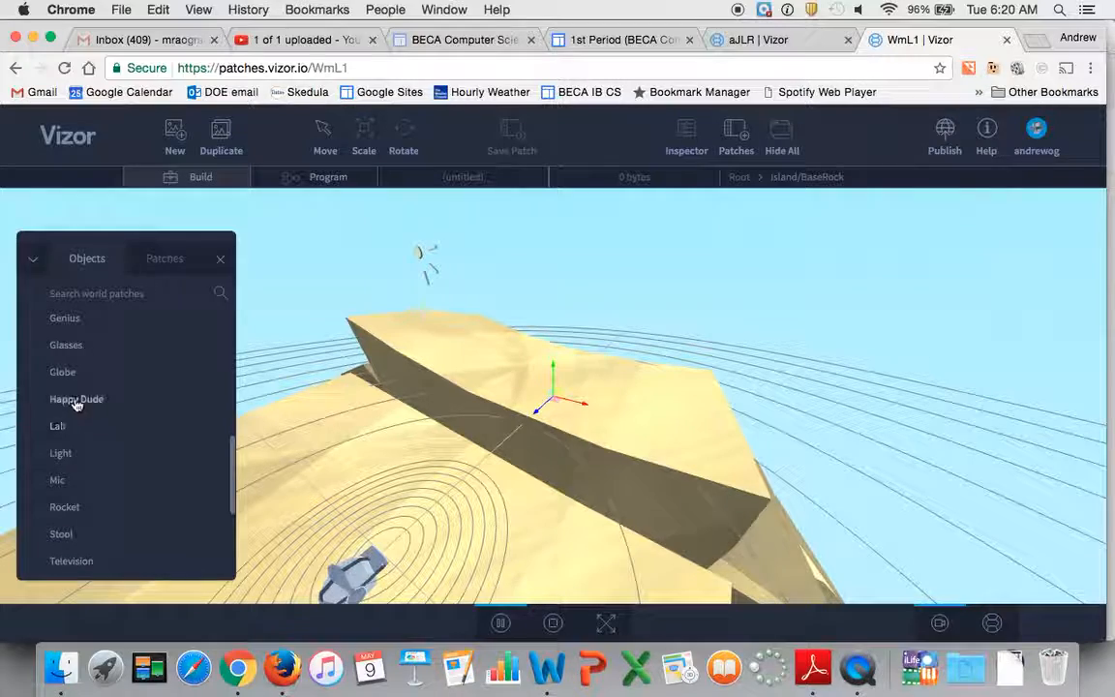
pyautogui.moveTo(75, 403); pyautogui.dragTo(490, 520)
# Raise the Happy Dude vertically so the whole seated figure clears the rock surface.
pyautogui.click(846, 414)
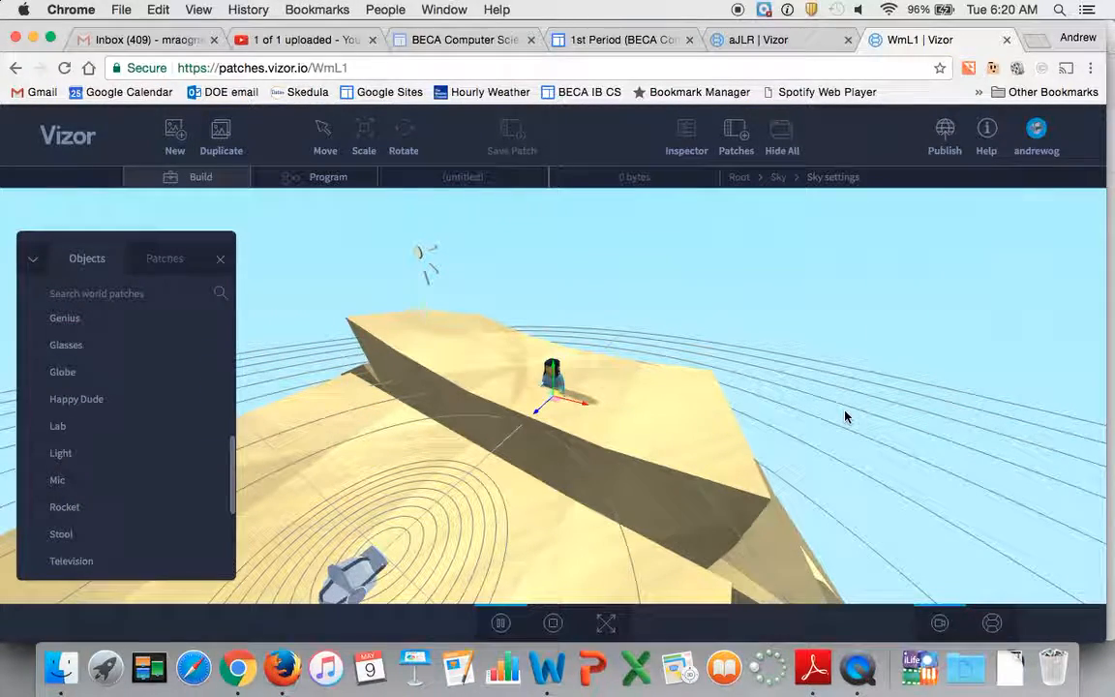
pyautogui.scroll(5, 850, 404)
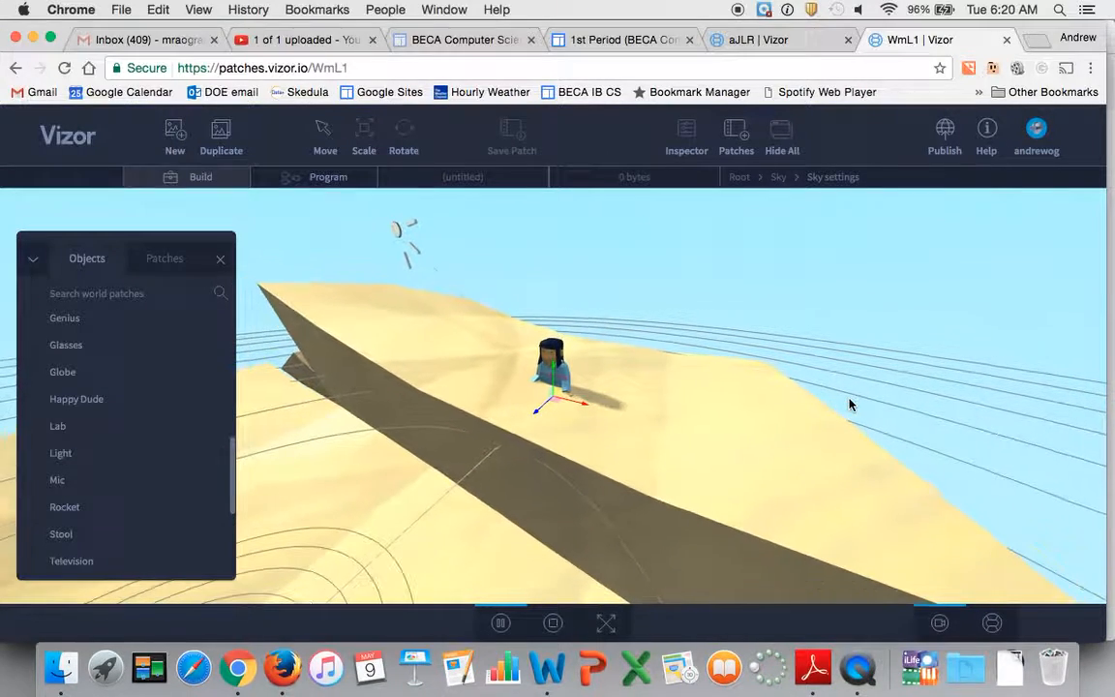
pyautogui.click(552, 365)
pyautogui.moveTo(553, 365); pyautogui.dragTo(561, 280)
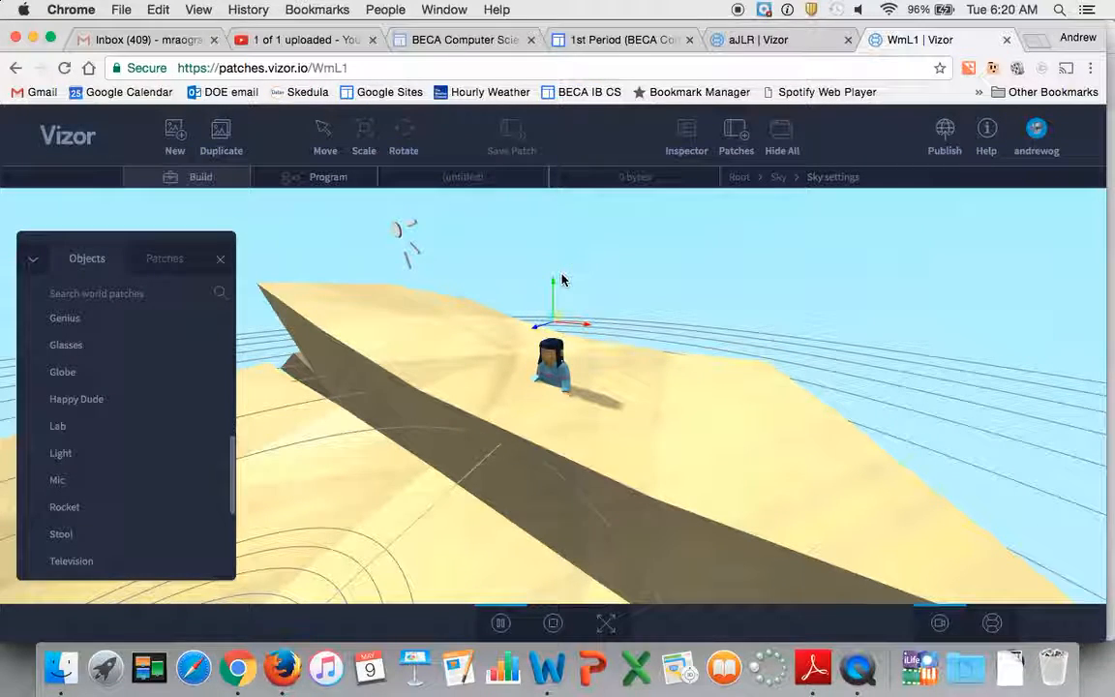
pyautogui.click(554, 358)
pyautogui.moveTo(554, 367); pyautogui.dragTo(549, 341)
pyautogui.click(902, 356)
pyautogui.moveTo(901, 357); pyautogui.dragTo(949, 296)
pyautogui.moveTo(697, 300); pyautogui.dragTo(724, 331)
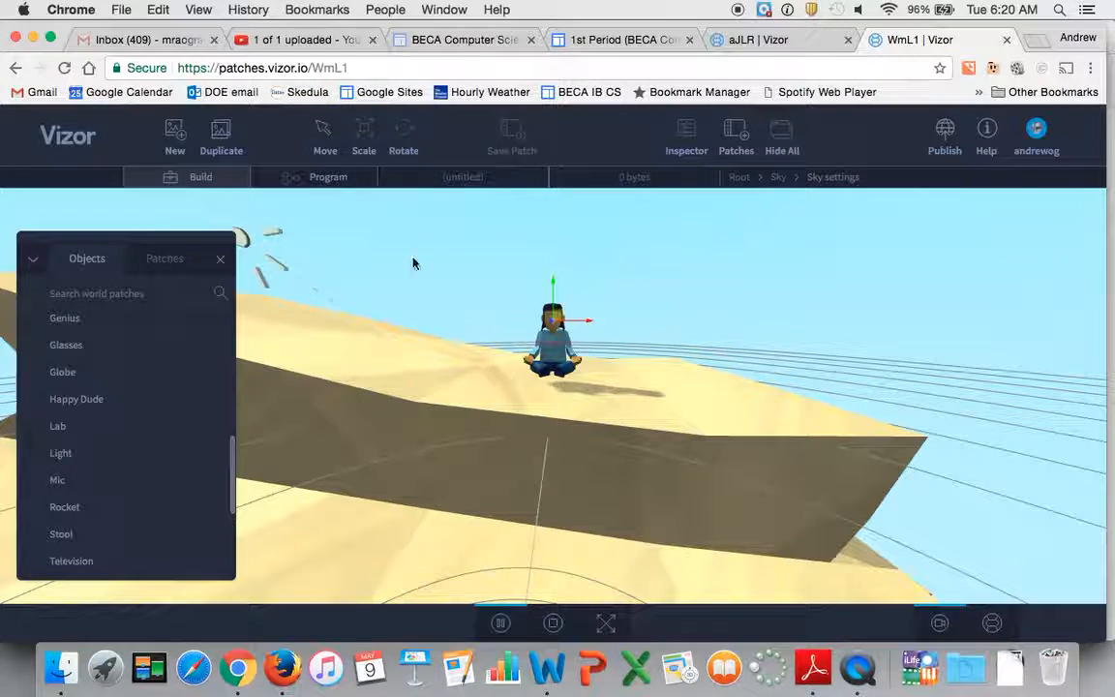
# In the scene's program graph, separate the Lab/Happy node from Island/BaseRock and open it for editing.
pyautogui.click(326, 180)
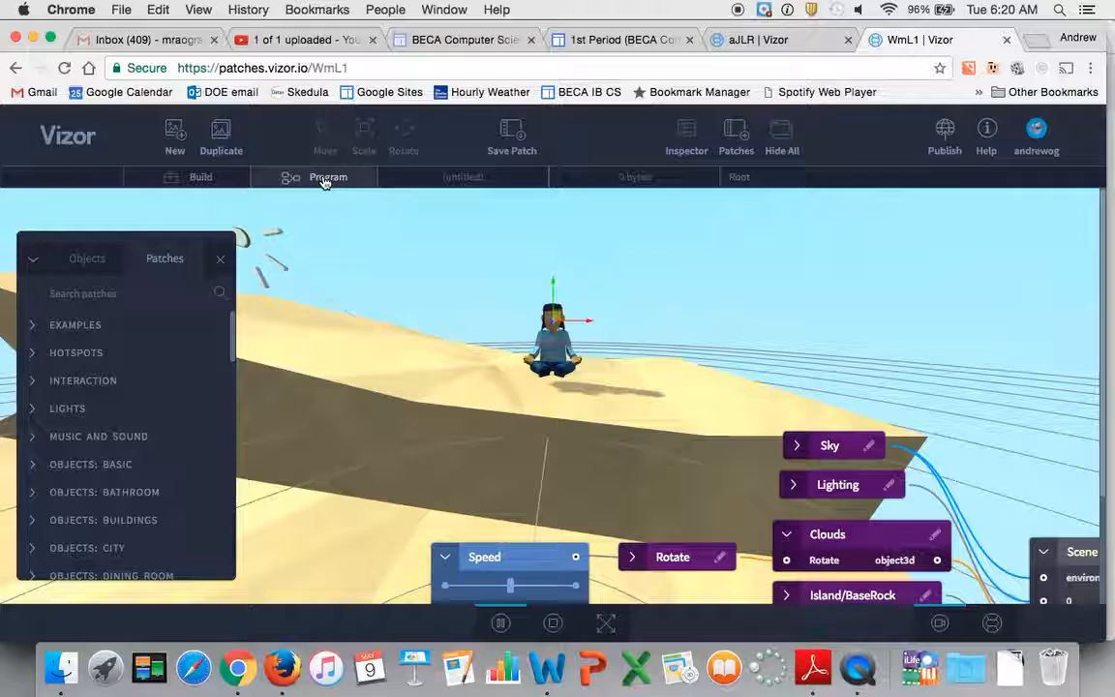
pyautogui.scroll(-5, 830, 370)
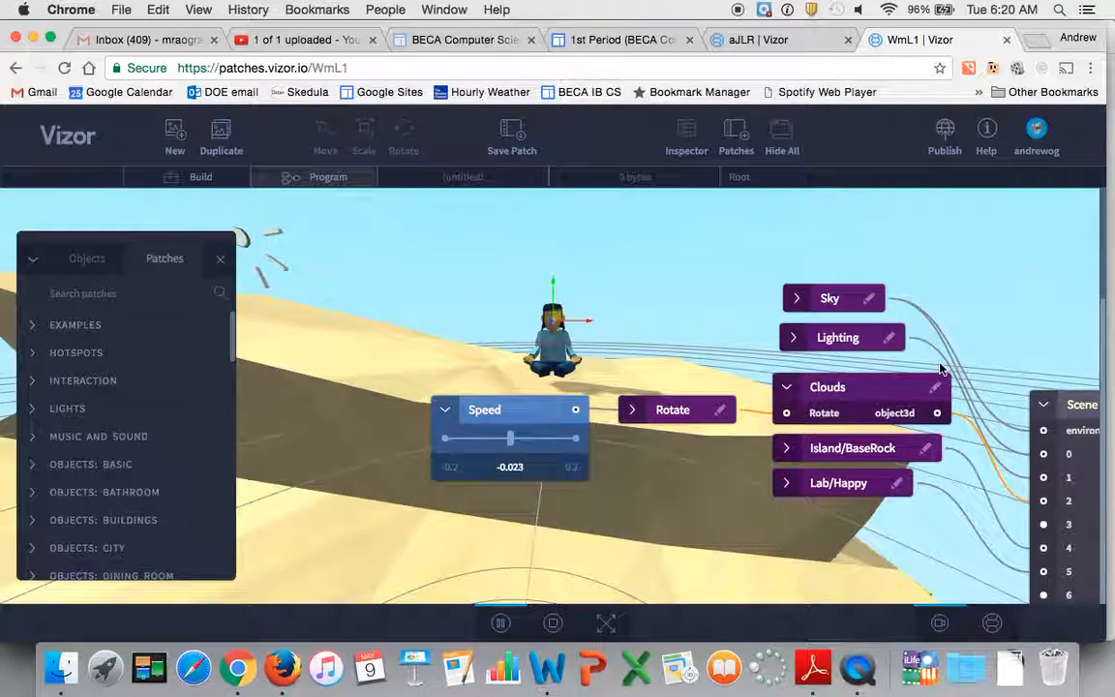
pyautogui.hscroll(2, 815, 428)
pyautogui.hscroll(2, 816, 428)
pyautogui.moveTo(746, 482); pyautogui.dragTo(740, 504)
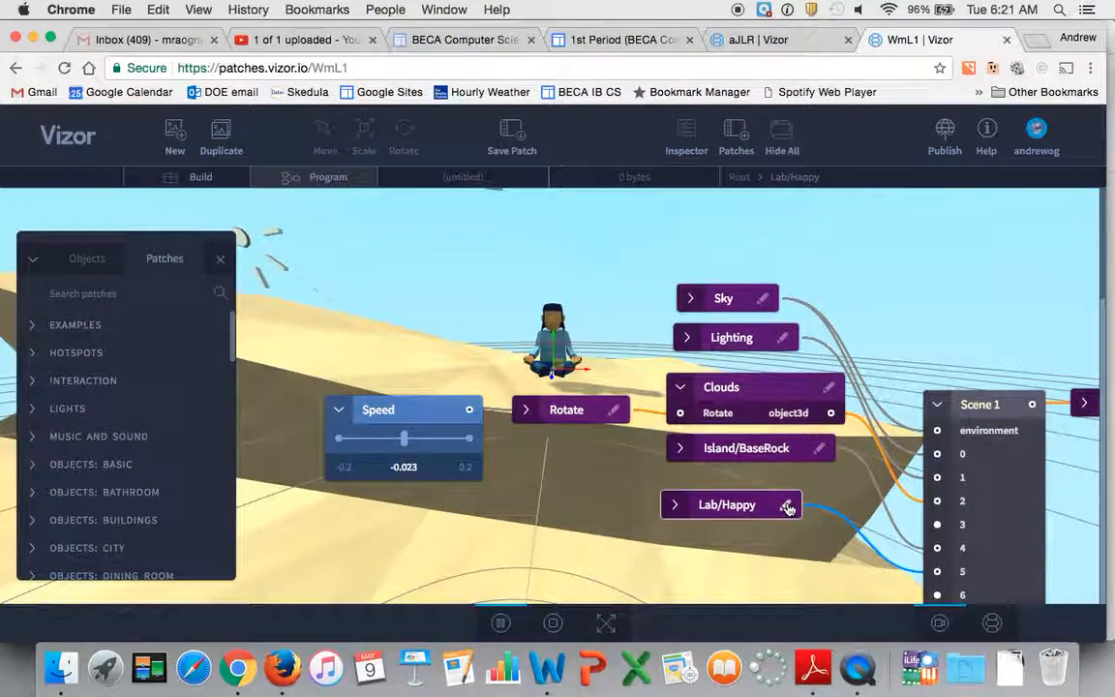
pyautogui.click(785, 504)
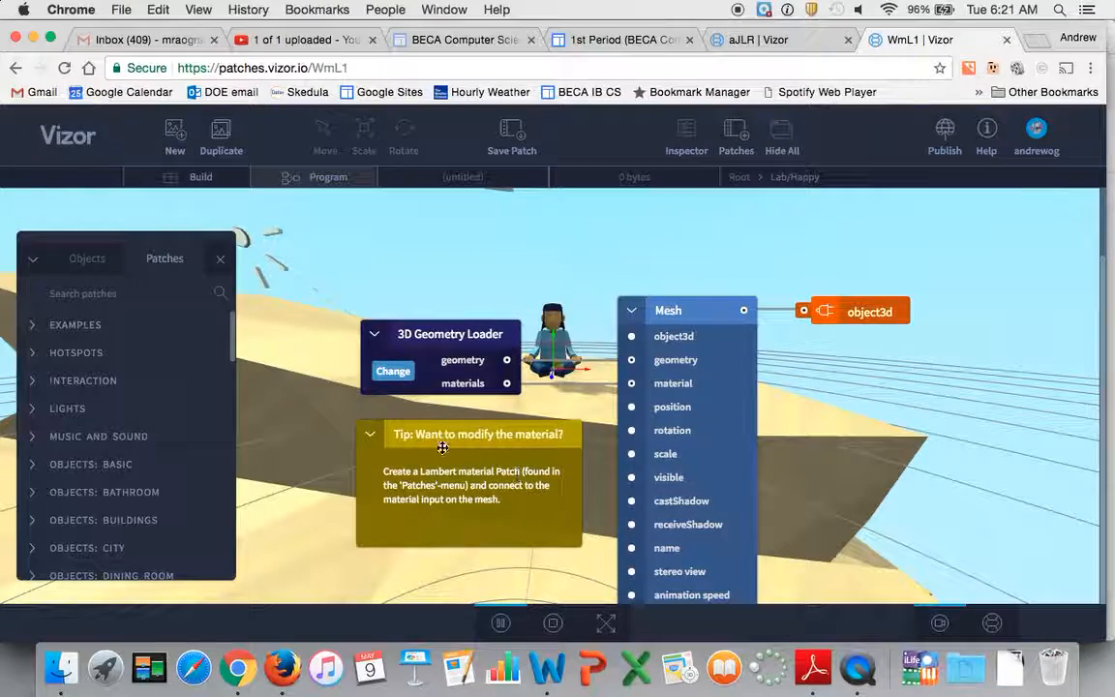
# Move the material tip note out from under the 3D Geometry Loader to the far side of the Mesh node.
pyautogui.moveTo(418, 433); pyautogui.dragTo(921, 405)
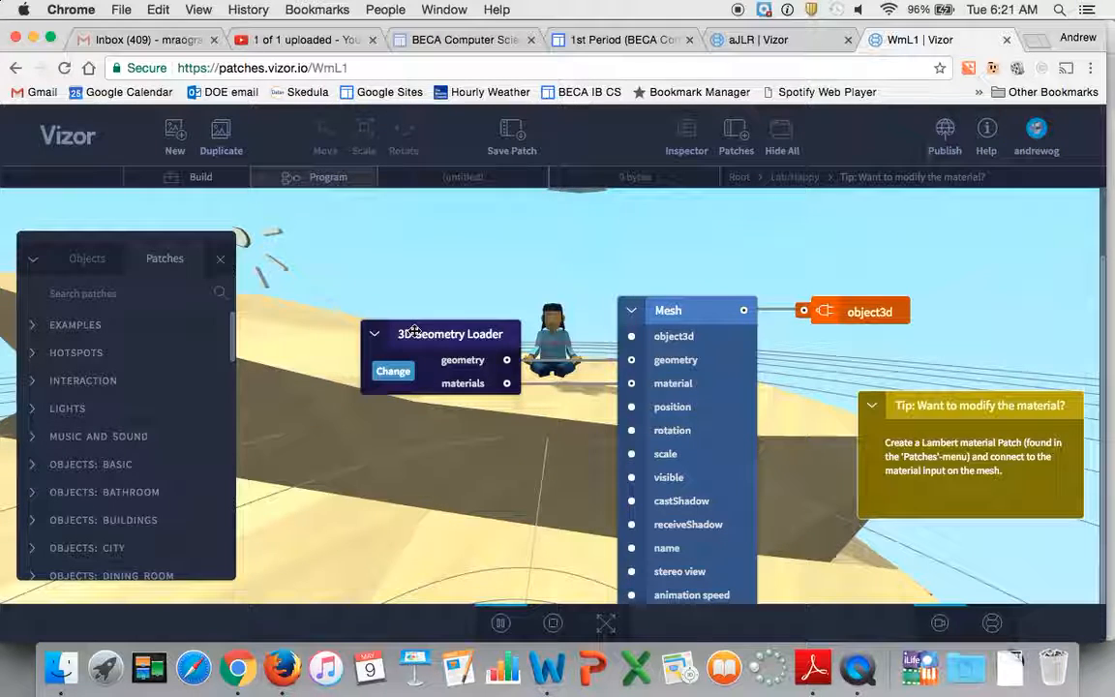
pyautogui.hscroll(-2, 452, 465)
pyautogui.hscroll(1, 452, 466)
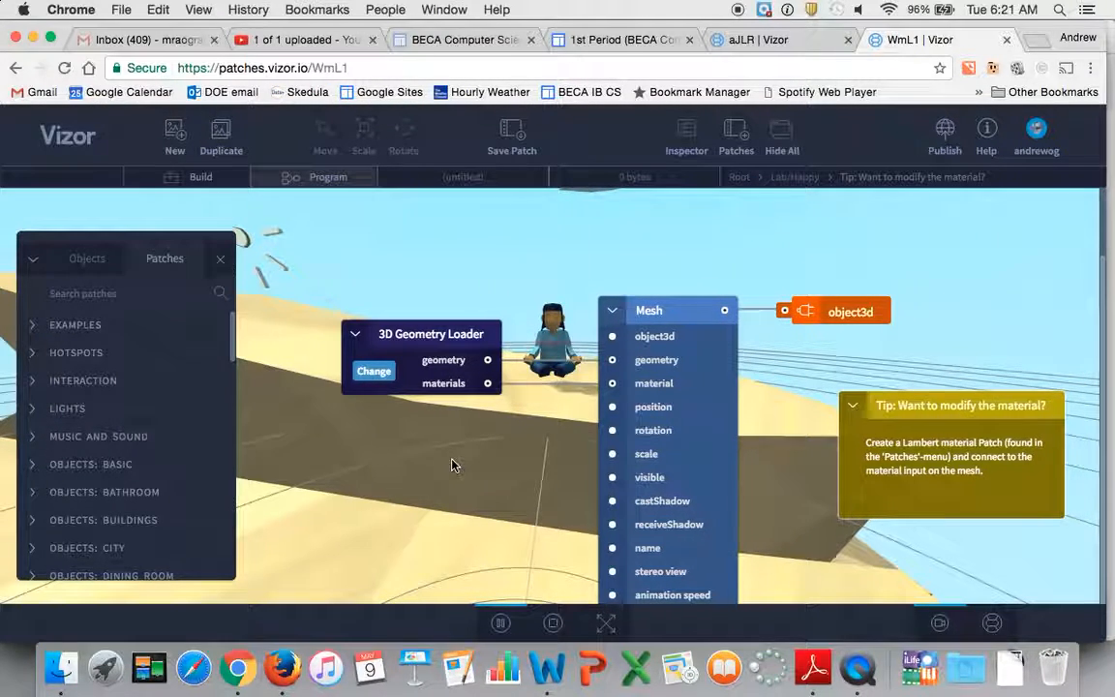
pyautogui.hscroll(-1, 408, 476)
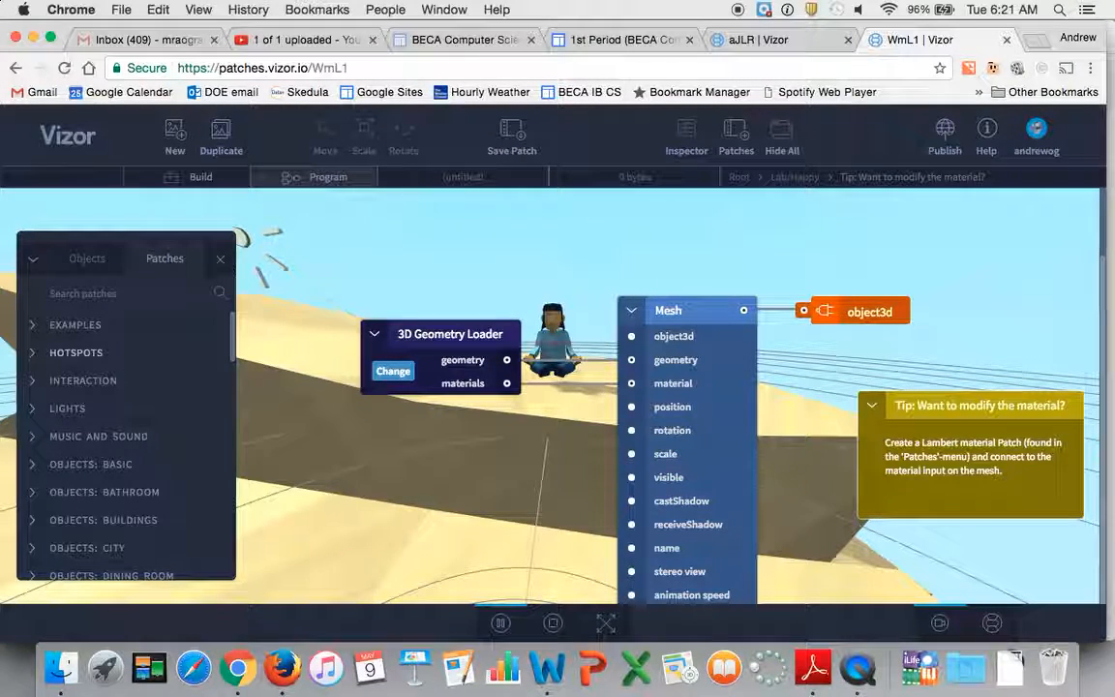
# Search the patches for "oscilate" and add Oscillate with a sawtooth below the 3D Geometry Loader.
pyautogui.click(95, 291)
pyautogui.write('osci')
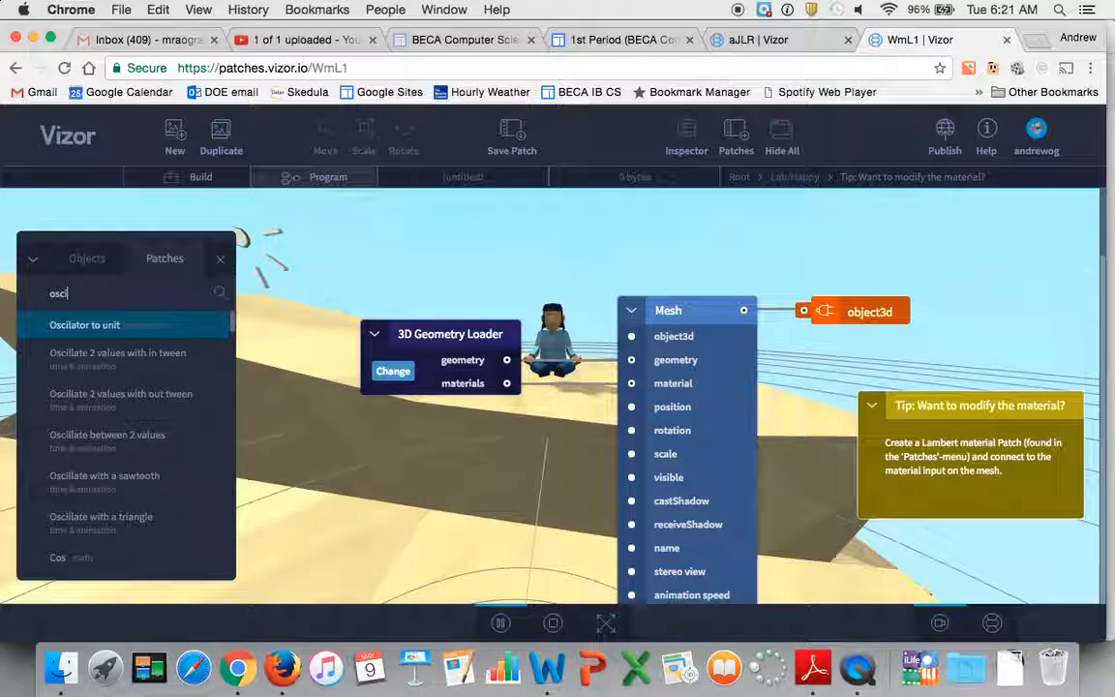
pyautogui.press('BackSpace')
pyautogui.press('BackSpace')
pyautogui.write('late')
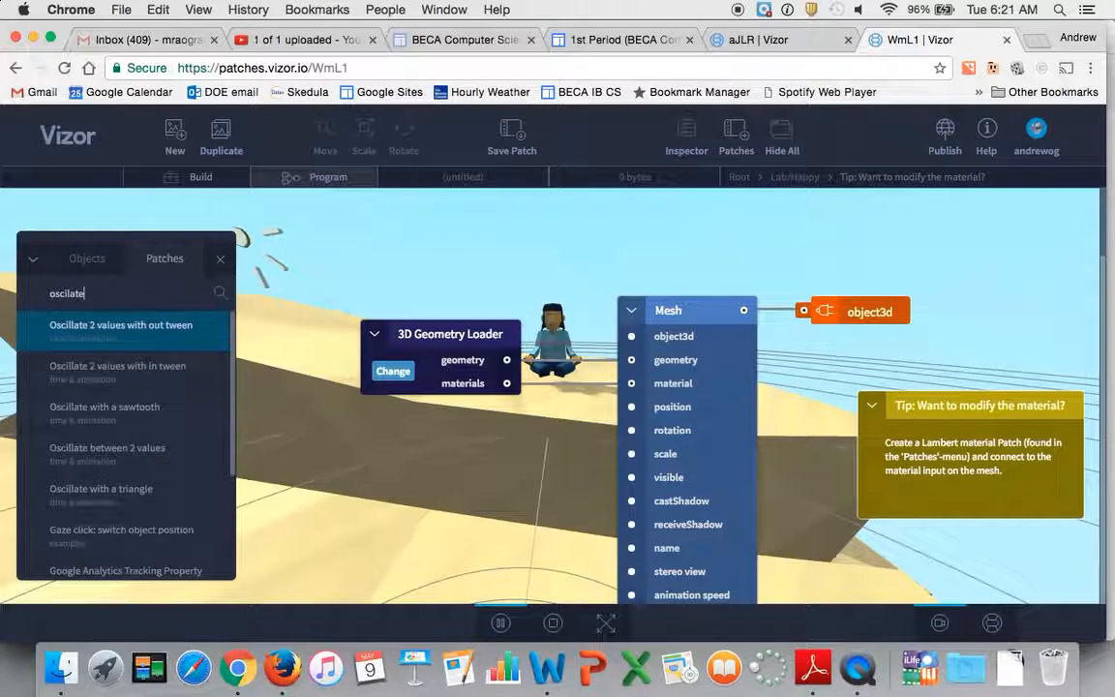
pyautogui.moveTo(101, 407); pyautogui.dragTo(290, 569)
# Spread out the Mesh, object3d and tip nodes to free space beside the Oscillate Sawtooth node.
pyautogui.scroll(-1, 500, 451)
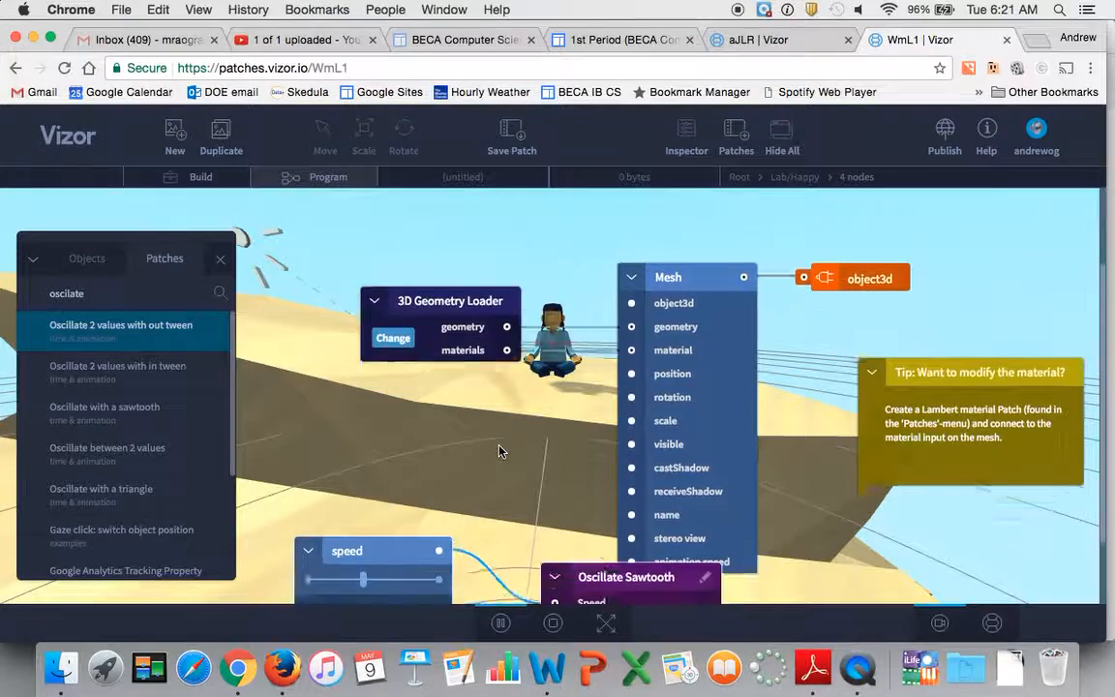
pyautogui.scroll(-2, 499, 451)
pyautogui.scroll(2, 687, 287)
pyautogui.moveTo(670, 252); pyautogui.dragTo(768, 271)
pyautogui.moveTo(976, 340); pyautogui.dragTo(1072, 343)
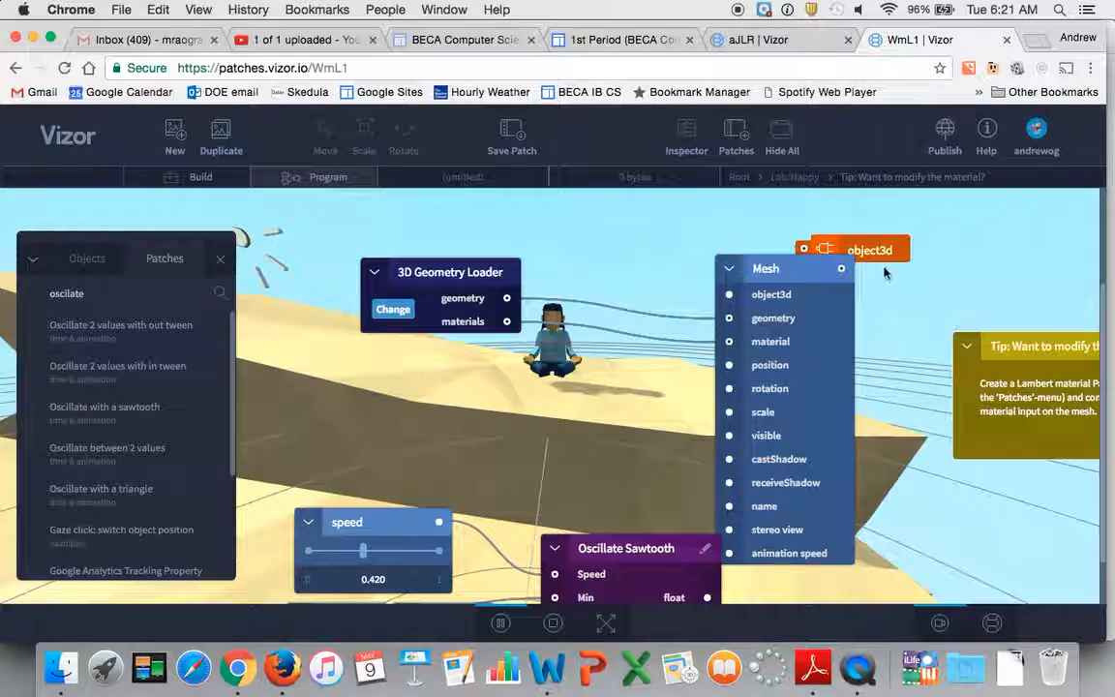
pyautogui.moveTo(866, 249); pyautogui.dragTo(923, 221)
pyautogui.click(837, 268)
pyautogui.moveTo(836, 268); pyautogui.dragTo(930, 282)
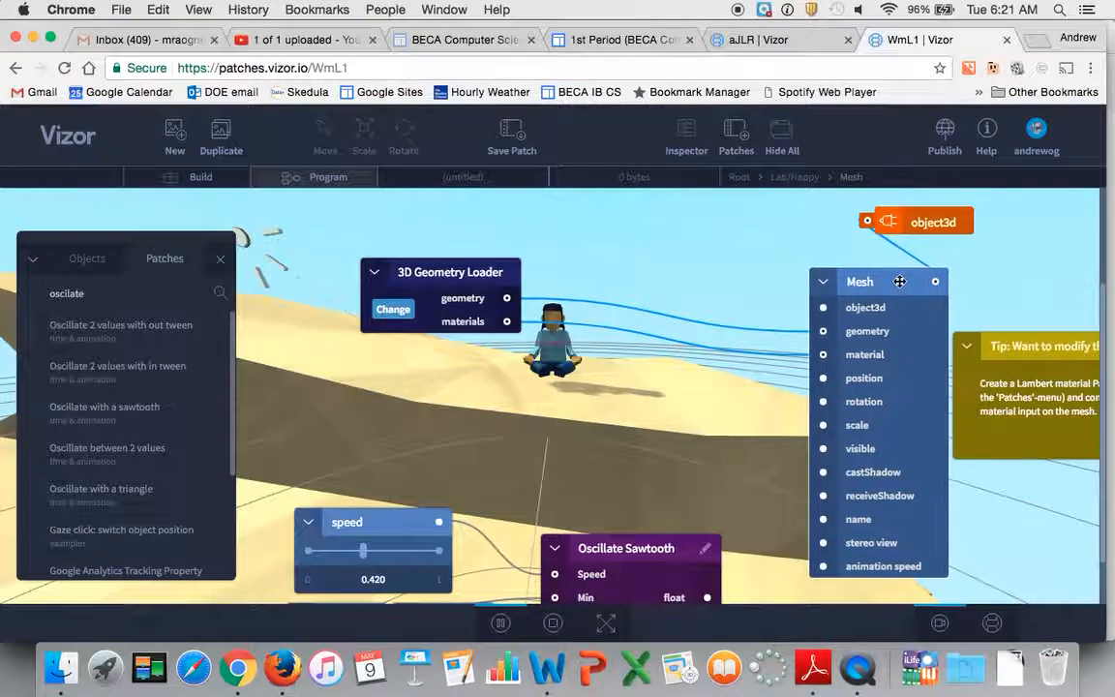
pyautogui.moveTo(597, 545); pyautogui.dragTo(566, 516)
# Search the patches for "xyz t" and add an XYZ to Vector patch between Oscillate Sawtooth and Mesh.
pyautogui.click(98, 293)
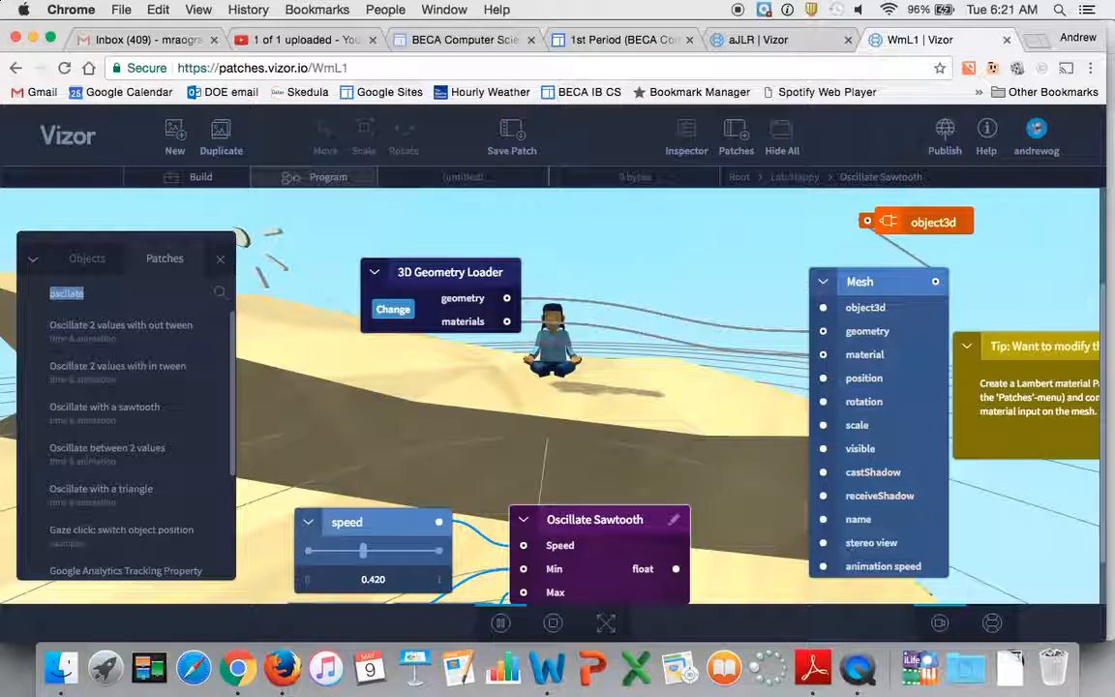
pyautogui.write('xyz t')
pyautogui.moveTo(60, 327); pyautogui.dragTo(693, 494)
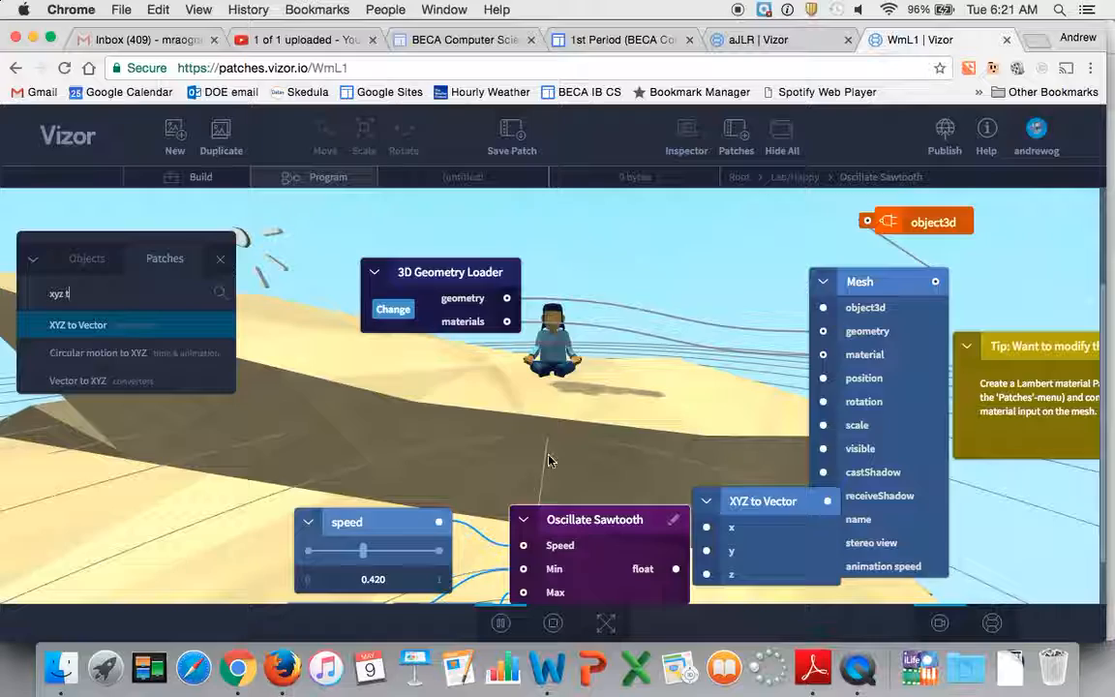
# Arrange the speed, Min, Max, Oscillate Sawtooth and XYZ to Vector nodes in a clear, non-overlapping layout before the Mesh node.
pyautogui.scroll(-2, 548, 461)
pyautogui.moveTo(364, 456); pyautogui.dragTo(277, 430)
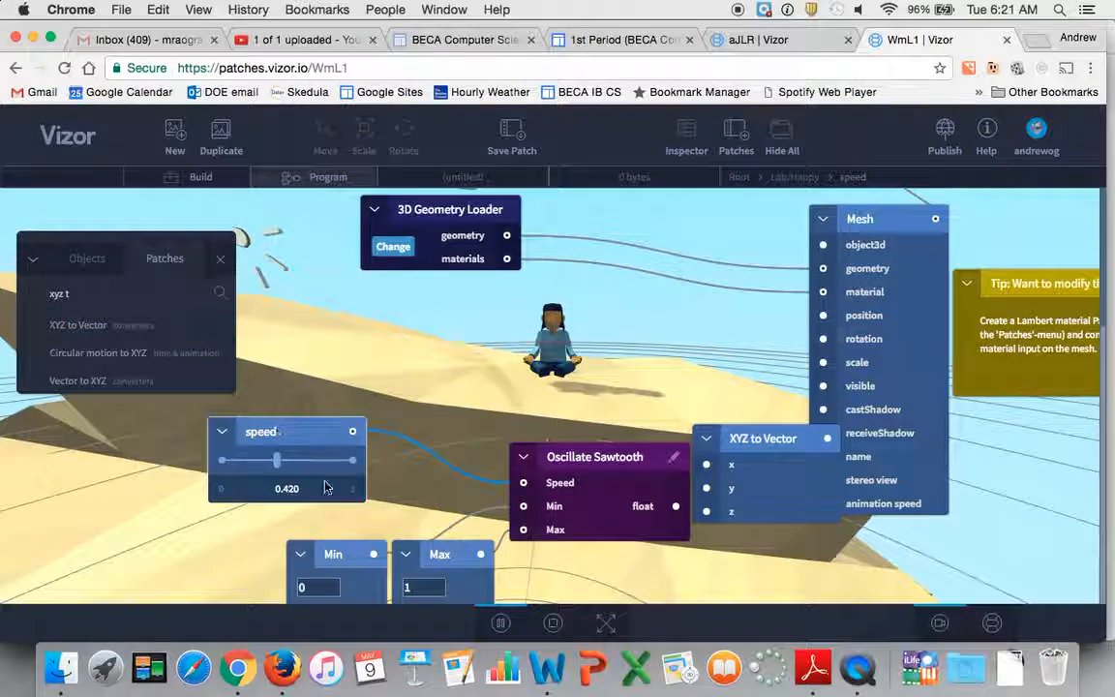
pyautogui.moveTo(309, 556); pyautogui.dragTo(205, 549)
pyautogui.moveTo(434, 554); pyautogui.dragTo(355, 553)
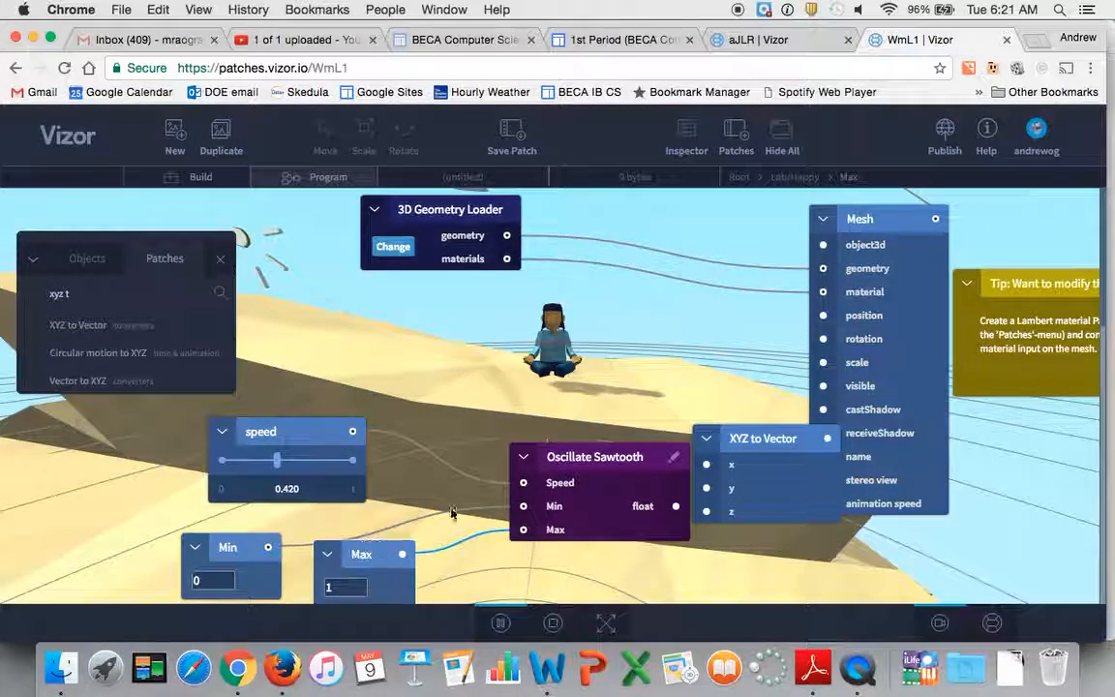
pyautogui.moveTo(604, 458); pyautogui.dragTo(523, 454)
pyautogui.moveTo(755, 449); pyautogui.dragTo(700, 441)
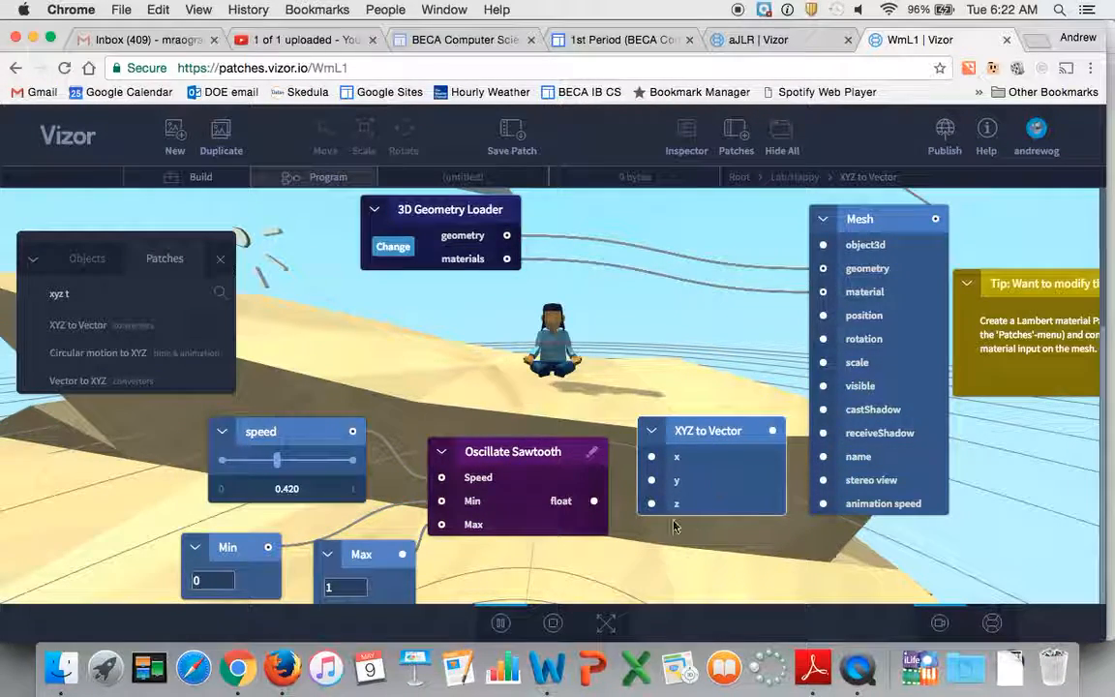
pyautogui.moveTo(515, 451); pyautogui.dragTo(509, 427)
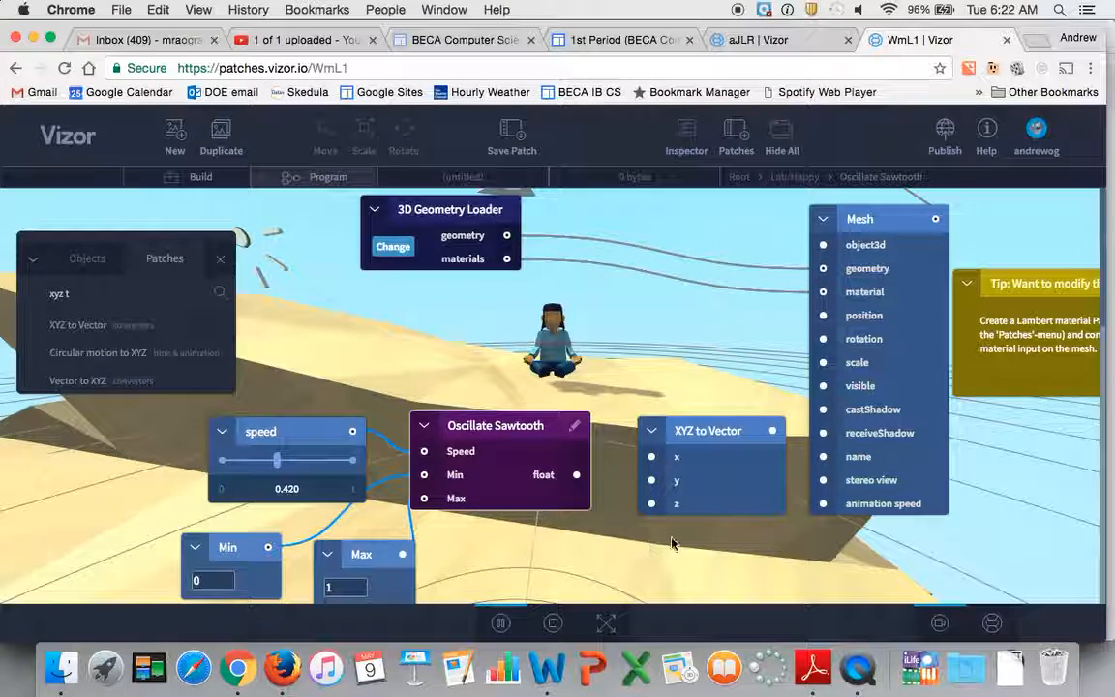
pyautogui.click(577, 477)
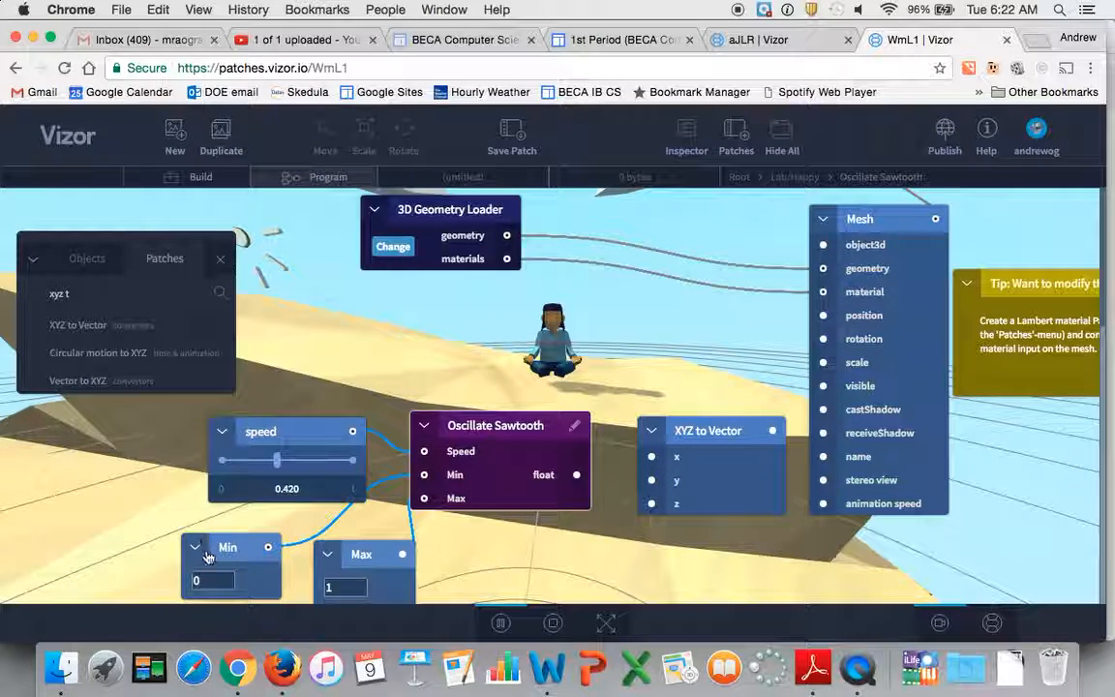
# Connect Oscillate Sawtooth's float output to x of XYZ to Vector, and connect the vector output to the Mesh's position.
pyautogui.click(577, 476)
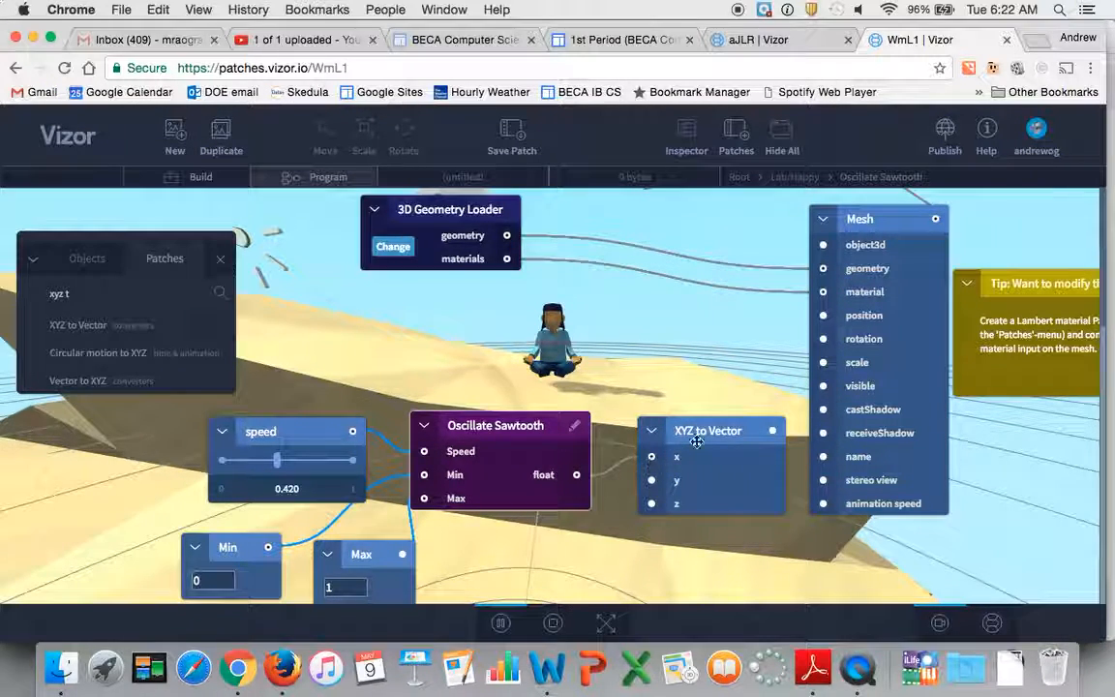
pyautogui.moveTo(700, 440); pyautogui.dragTo(682, 432)
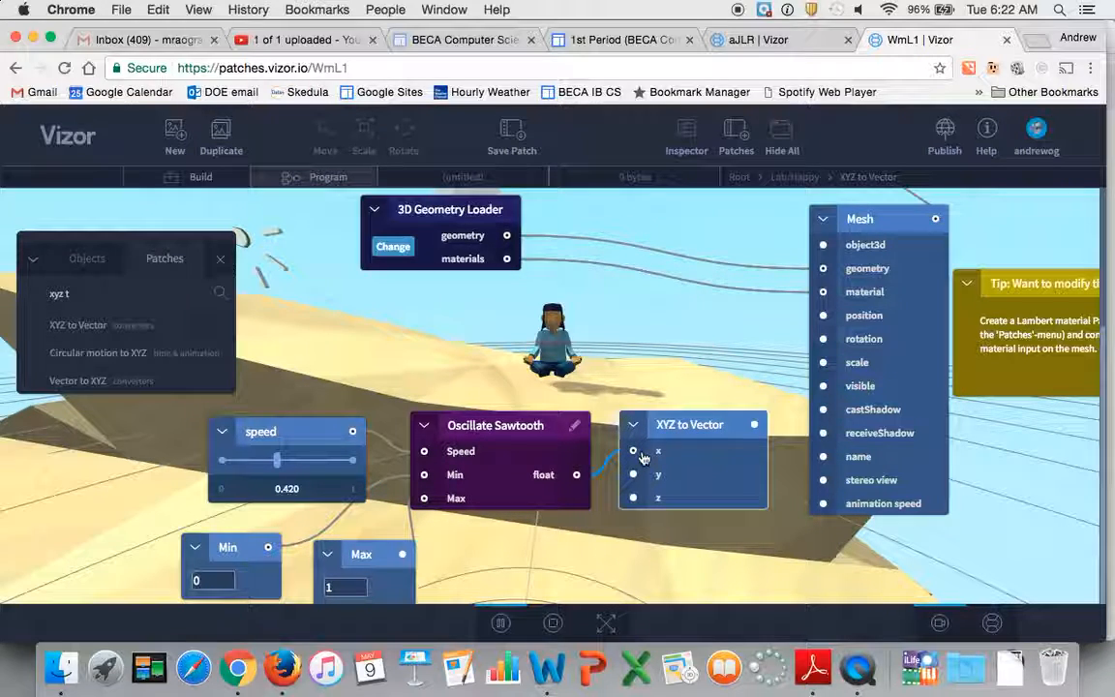
pyautogui.moveTo(755, 430); pyautogui.dragTo(806, 329)
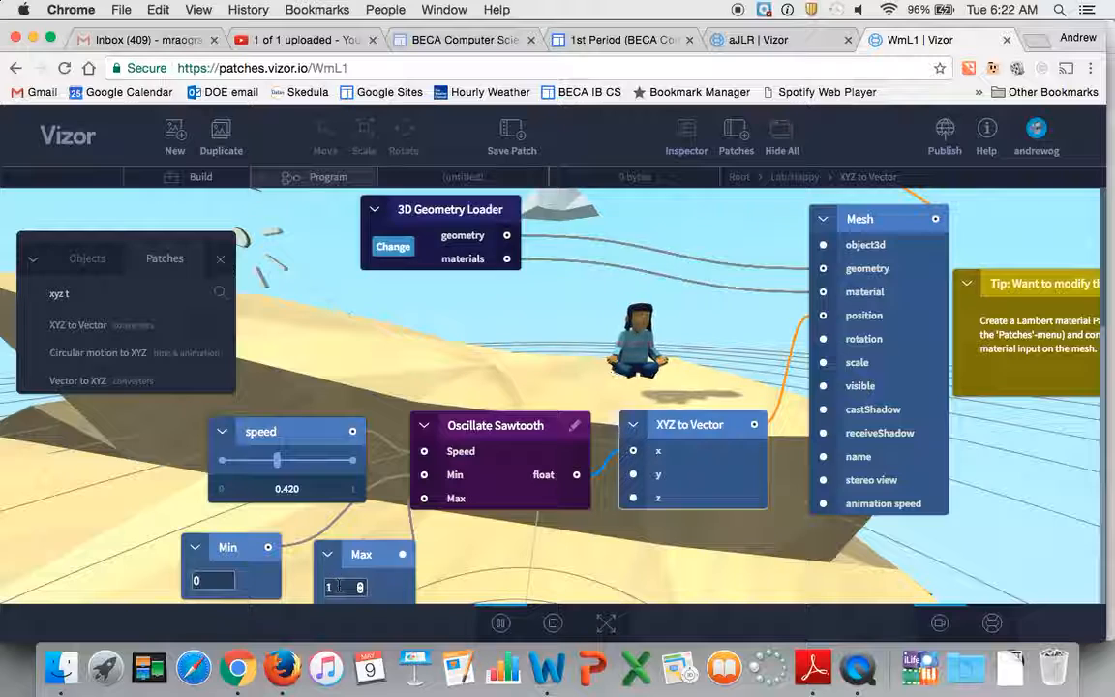
# Set the oscillation's Max to 2 and speed to 0.180, and try Min at -5 before setting it to 0.
pyautogui.press('BackSpace')
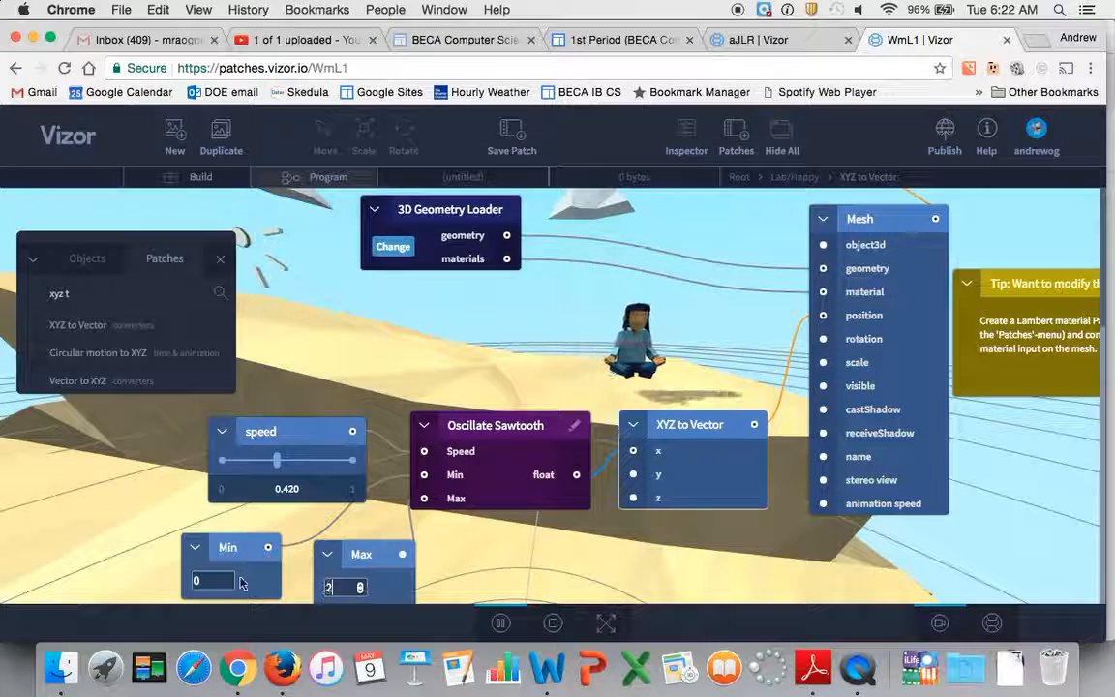
pyautogui.click(207, 581)
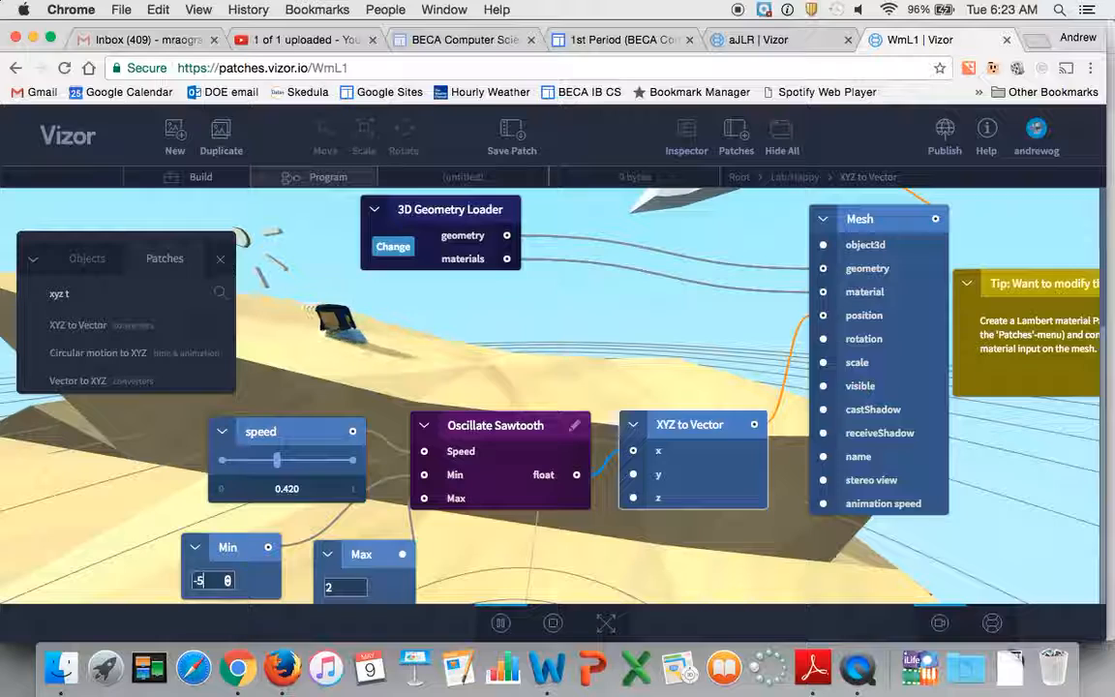
pyautogui.moveTo(278, 467); pyautogui.dragTo(245, 461)
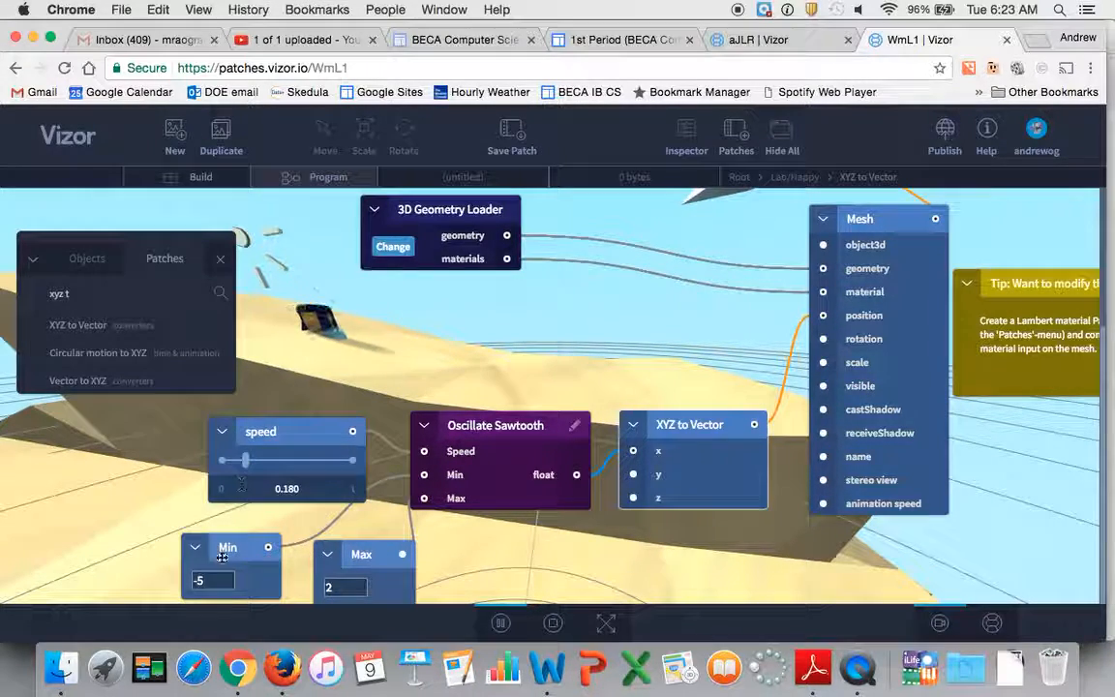
pyautogui.click(211, 581)
pyautogui.write('0')
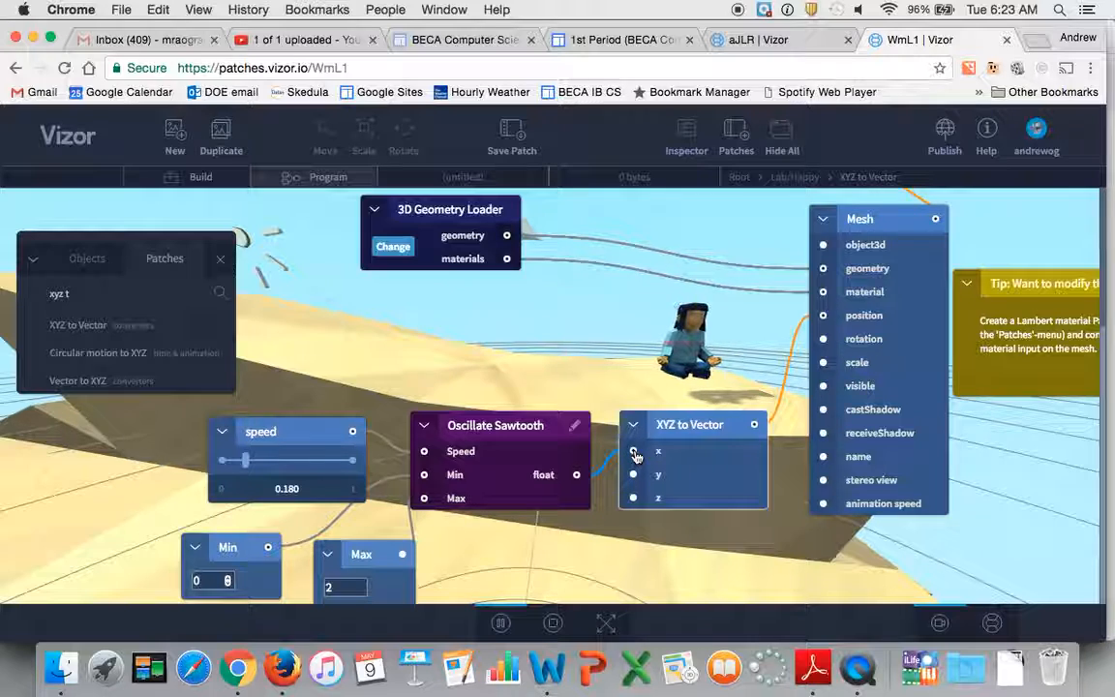
# Move the Oscillate Sawtooth connection on XYZ to Vector from x to y, and finally to z.
pyautogui.moveTo(635, 455); pyautogui.dragTo(637, 475)
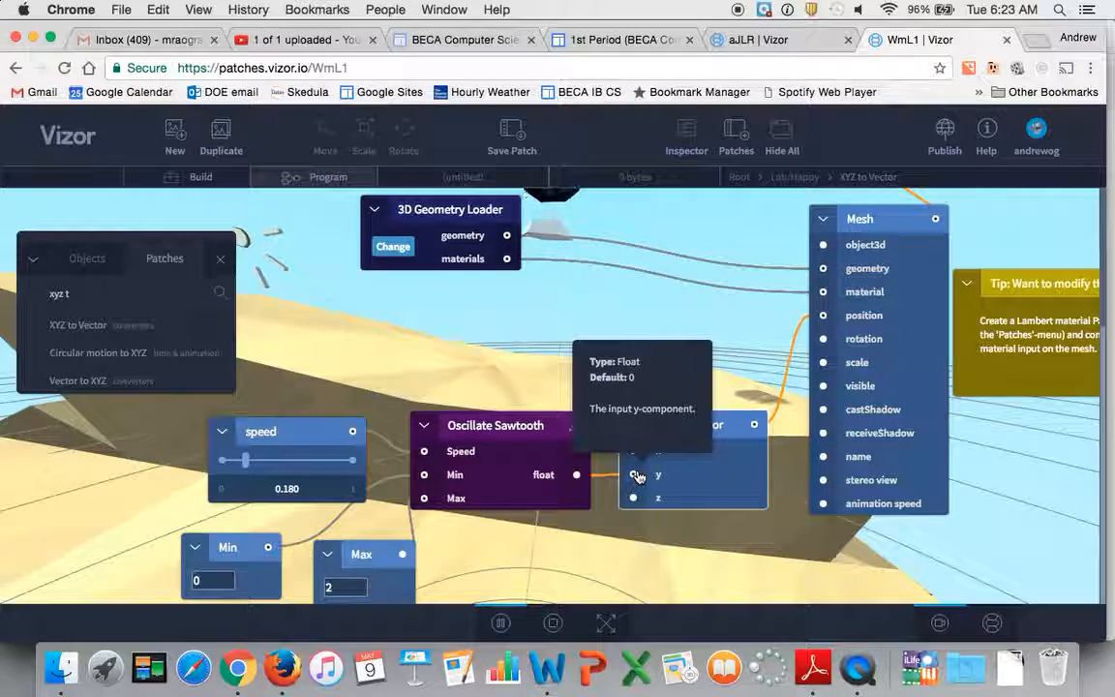
pyautogui.moveTo(635, 475); pyautogui.dragTo(633, 497)
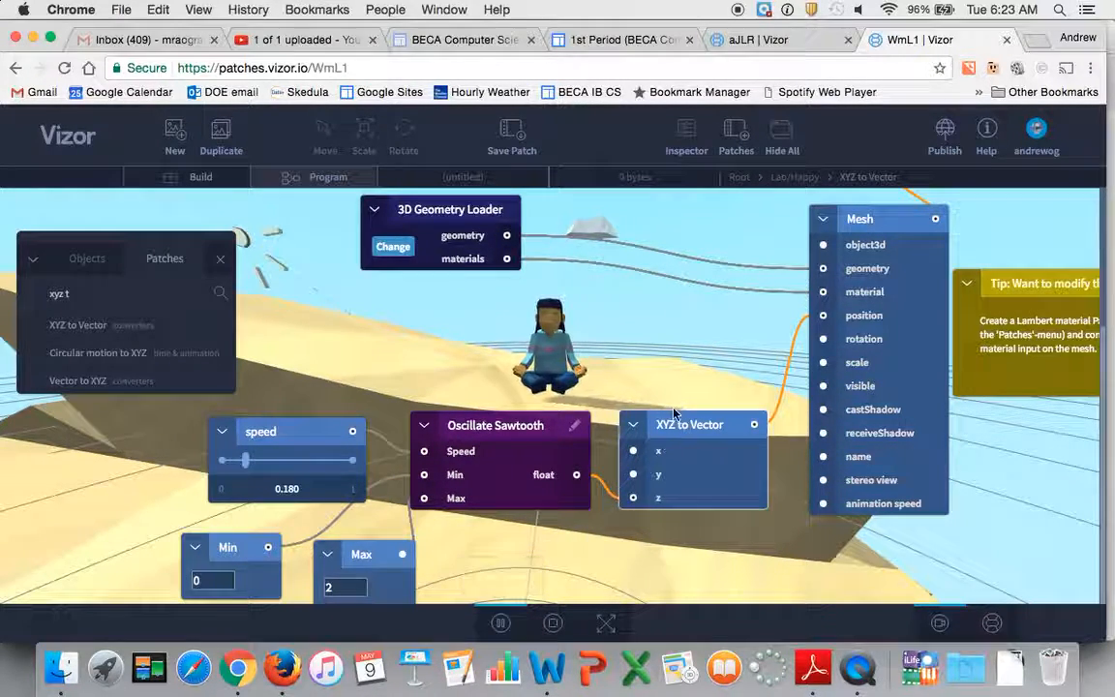
# Examine the figure's motion in Build mode by restarting playback and looking around through the VR camera, ending with playback stopped in the editor view.
pyautogui.click(198, 176)
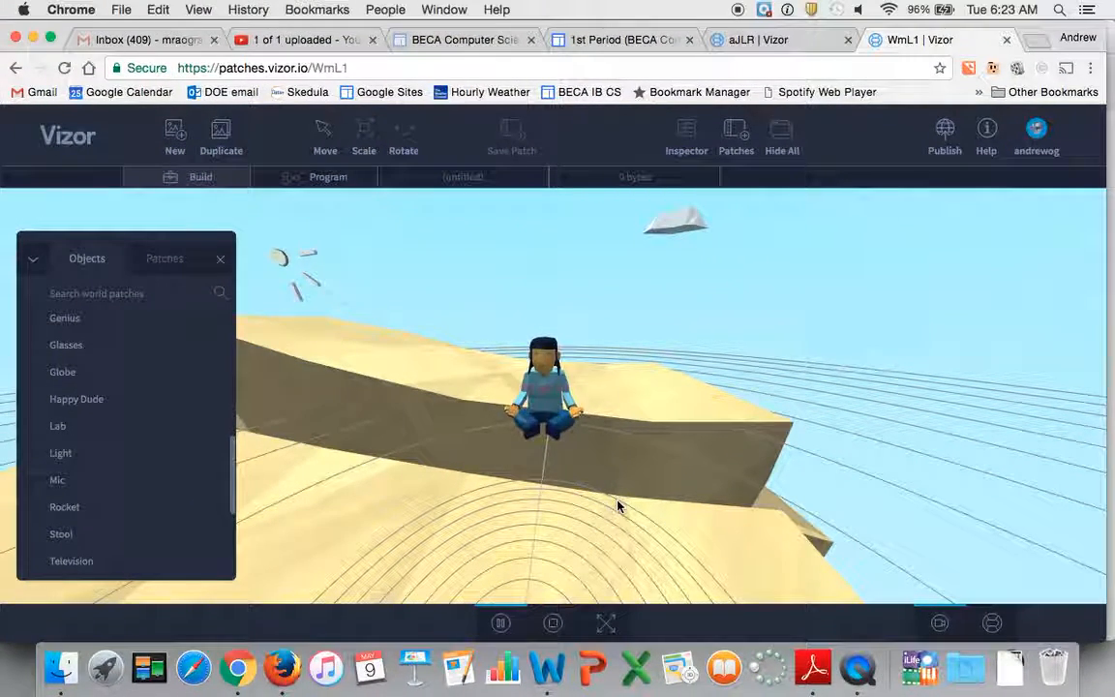
pyautogui.click(501, 622)
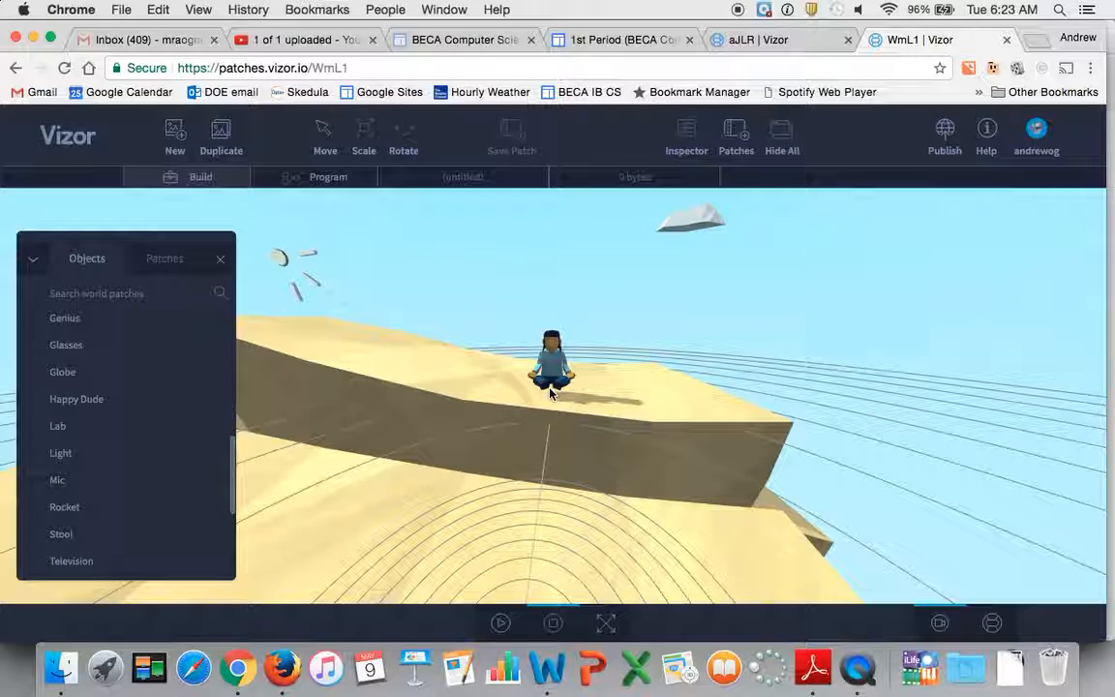
pyautogui.click(502, 627)
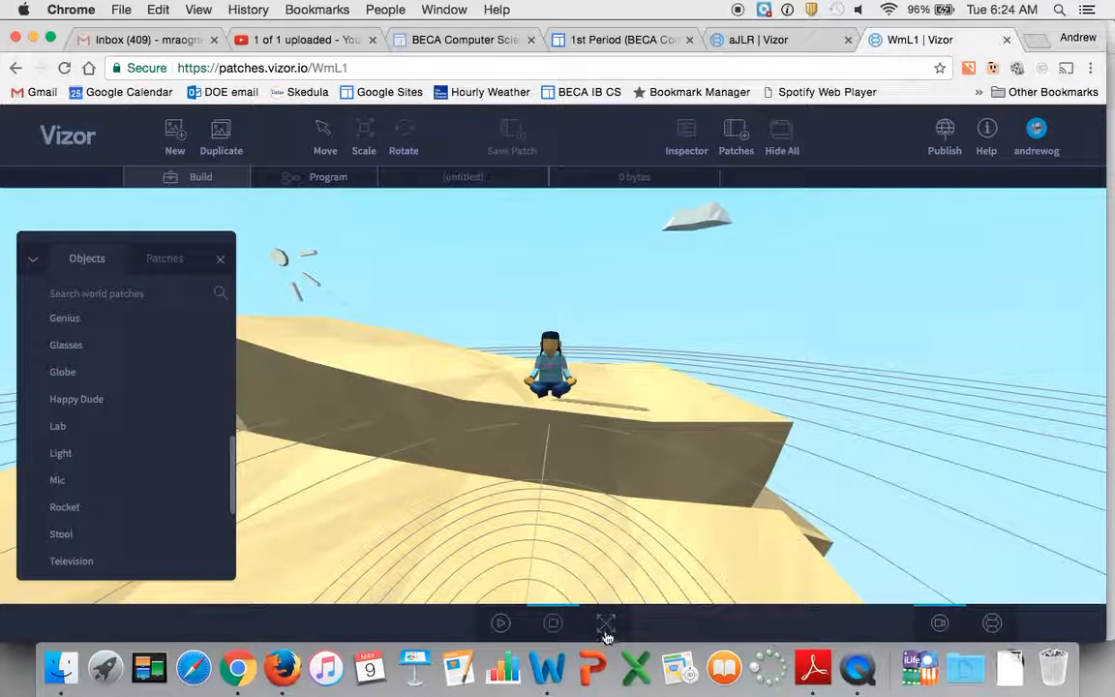
pyautogui.click(554, 625)
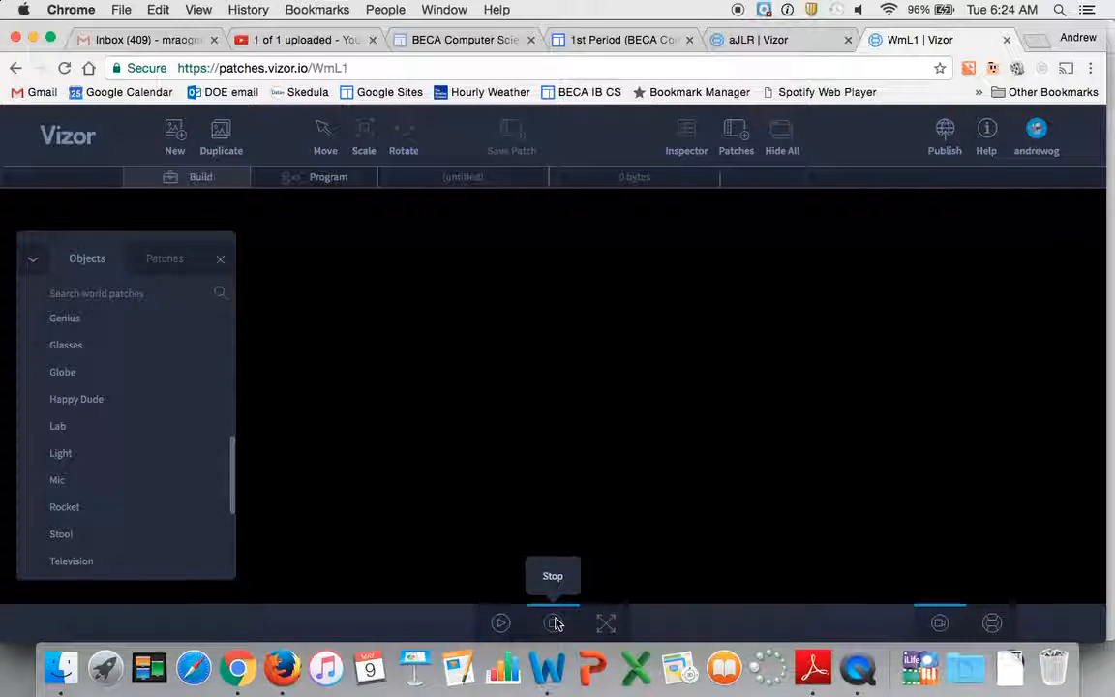
pyautogui.click(501, 624)
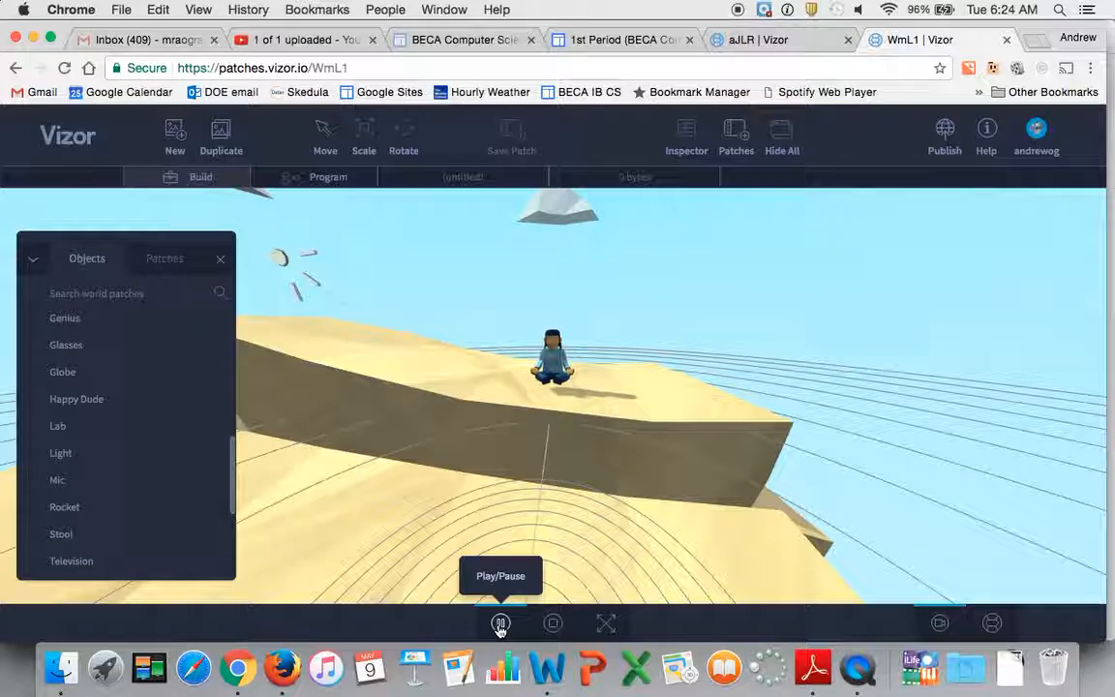
pyautogui.click(992, 622)
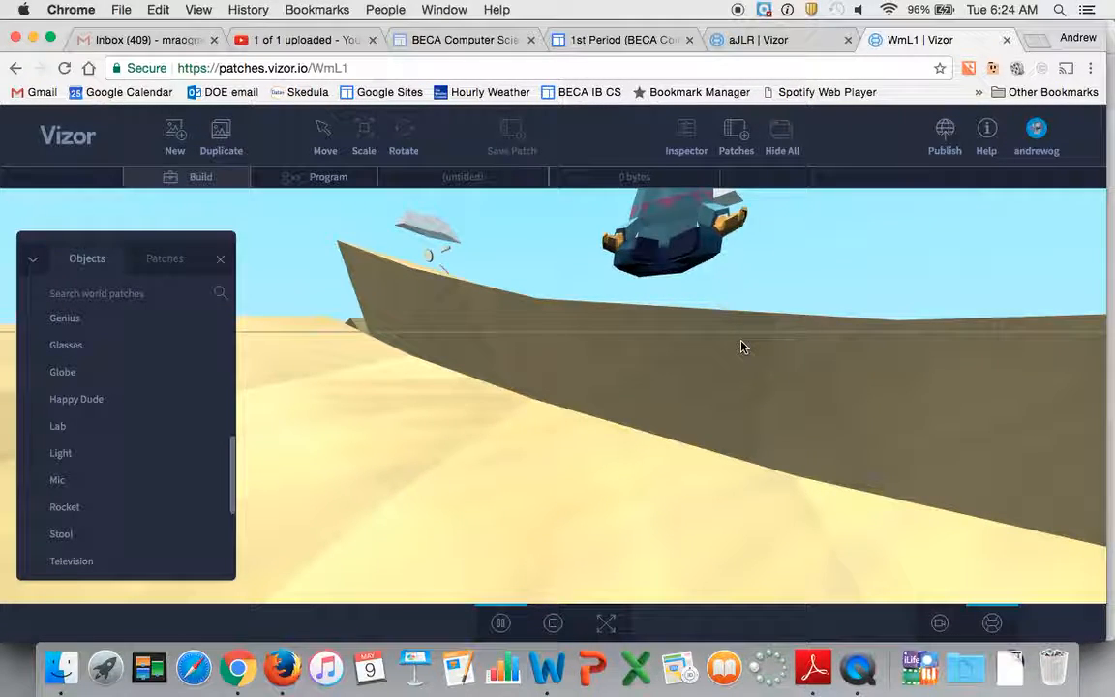
pyautogui.moveTo(741, 346); pyautogui.dragTo(531, 492)
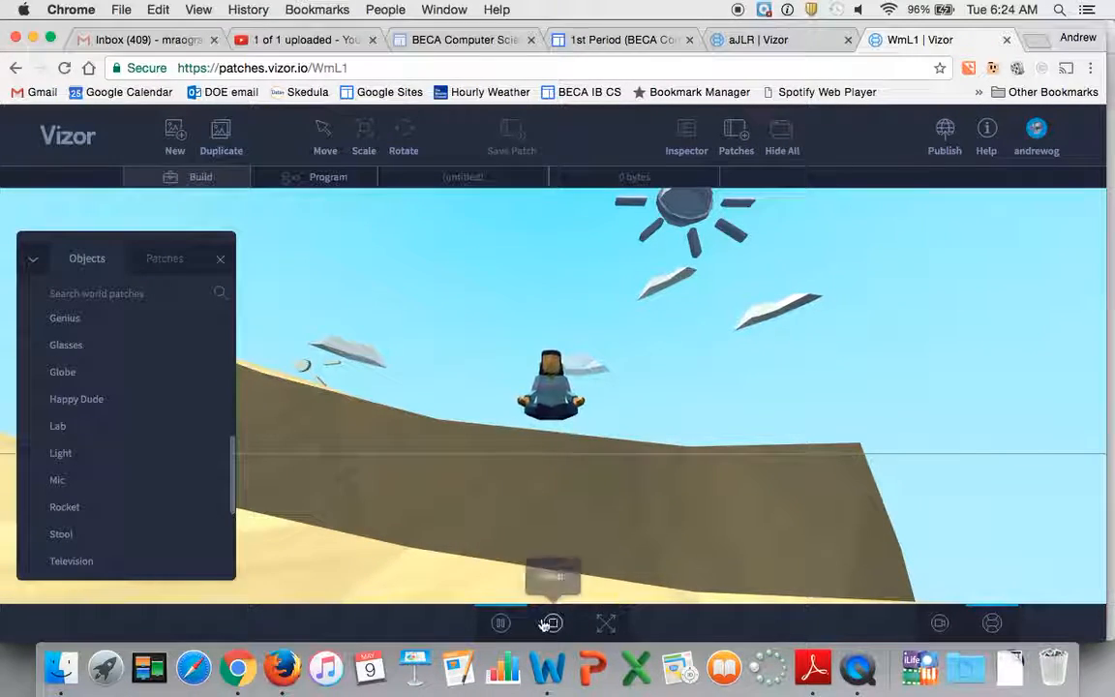
pyautogui.click(975, 616)
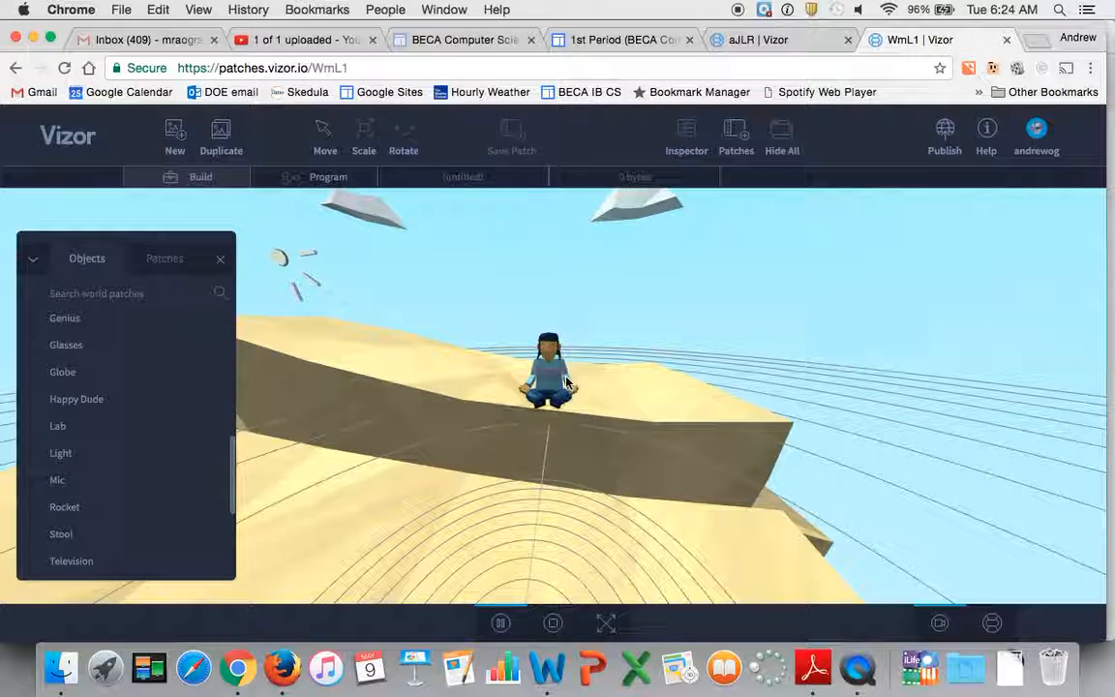
pyautogui.click(502, 626)
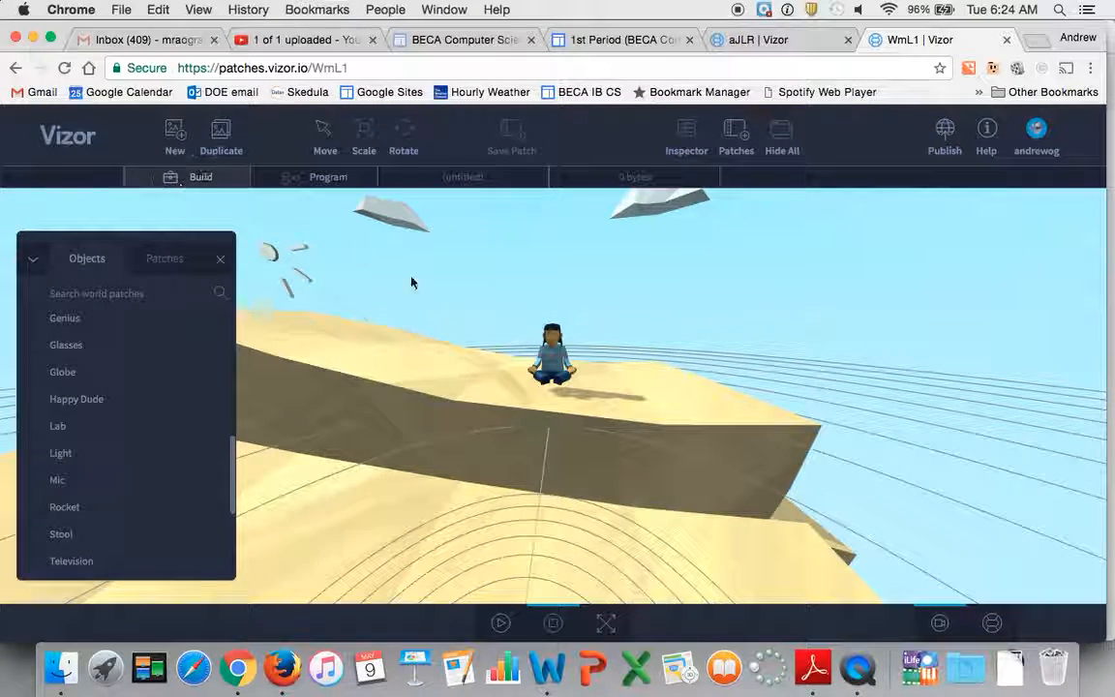
# Duplicate the meditating figure and move the copy to the rear right of the original on the rock.
pyautogui.moveTo(412, 282); pyautogui.dragTo(534, 399)
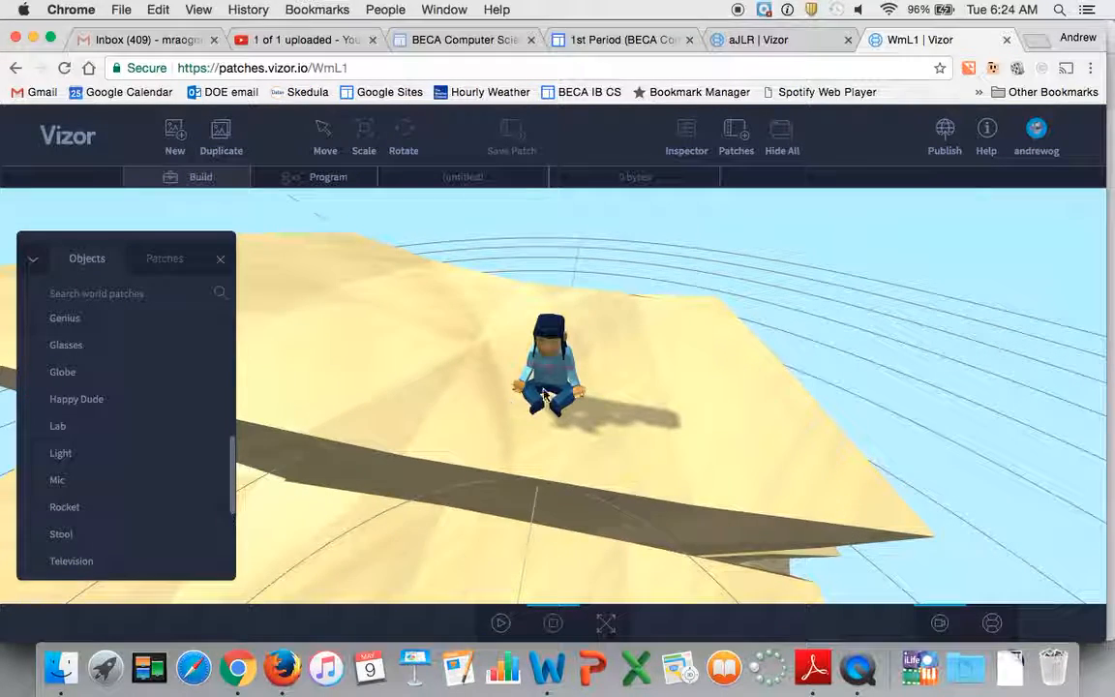
pyautogui.click(556, 371)
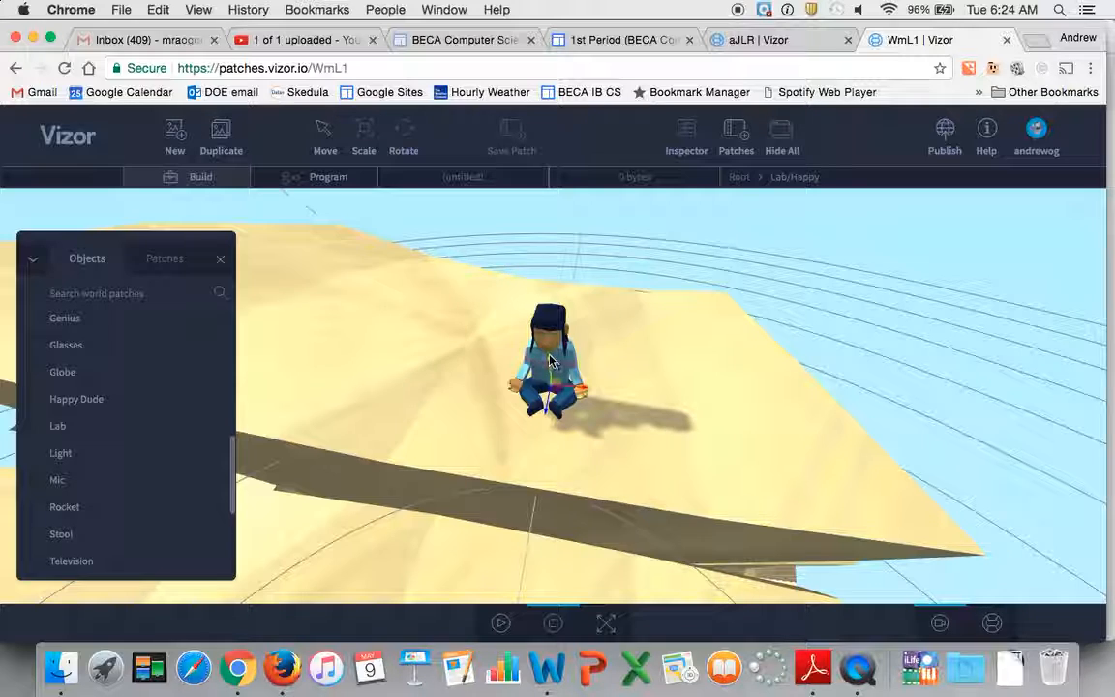
pyautogui.press('e')
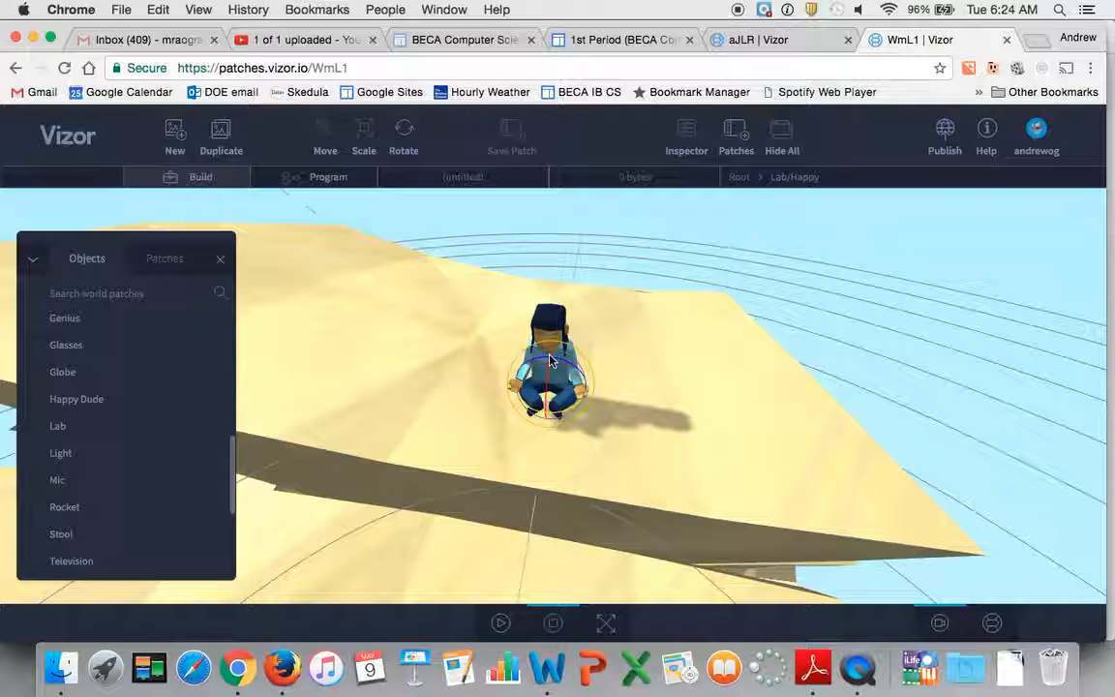
pyautogui.press('w')
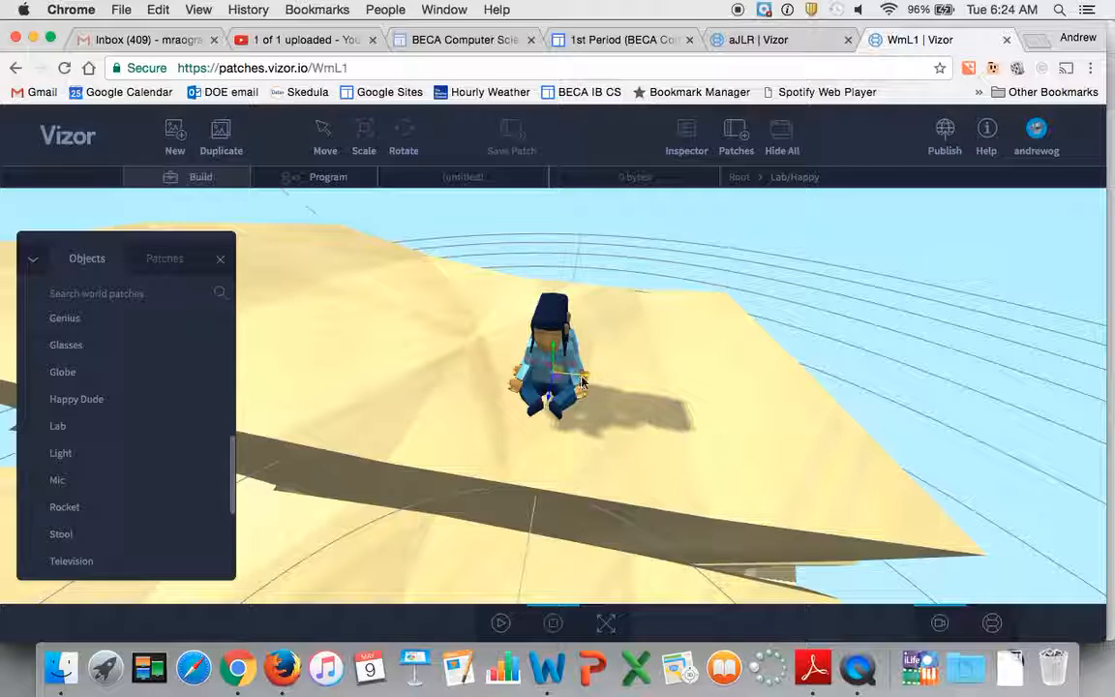
pyautogui.moveTo(582, 381); pyautogui.dragTo(652, 348)
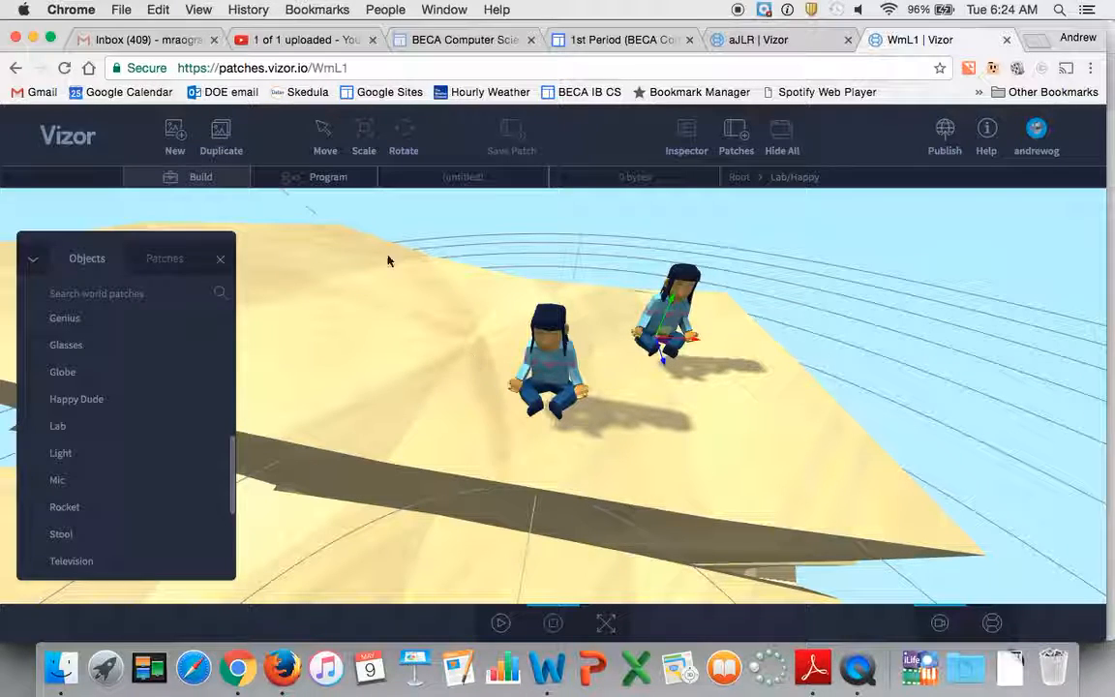
# In the root program, place the copied figure's Lab/Happy node below the other Lab/Happy node and open its patch for editing.
pyautogui.click(327, 178)
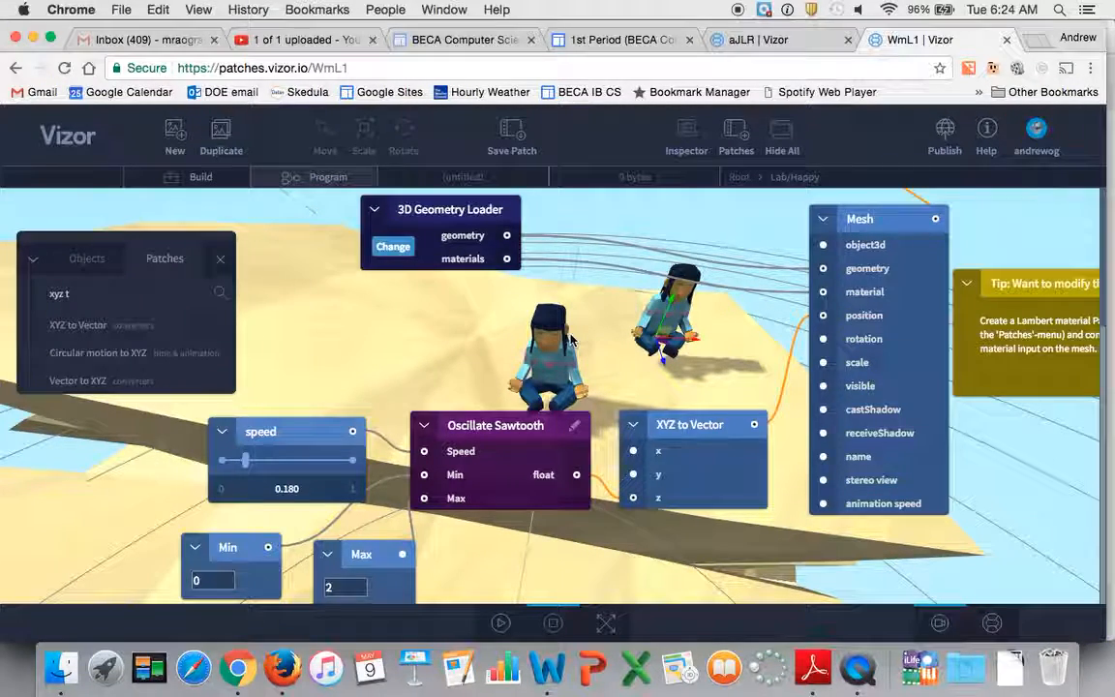
pyautogui.scroll(2, 572, 339)
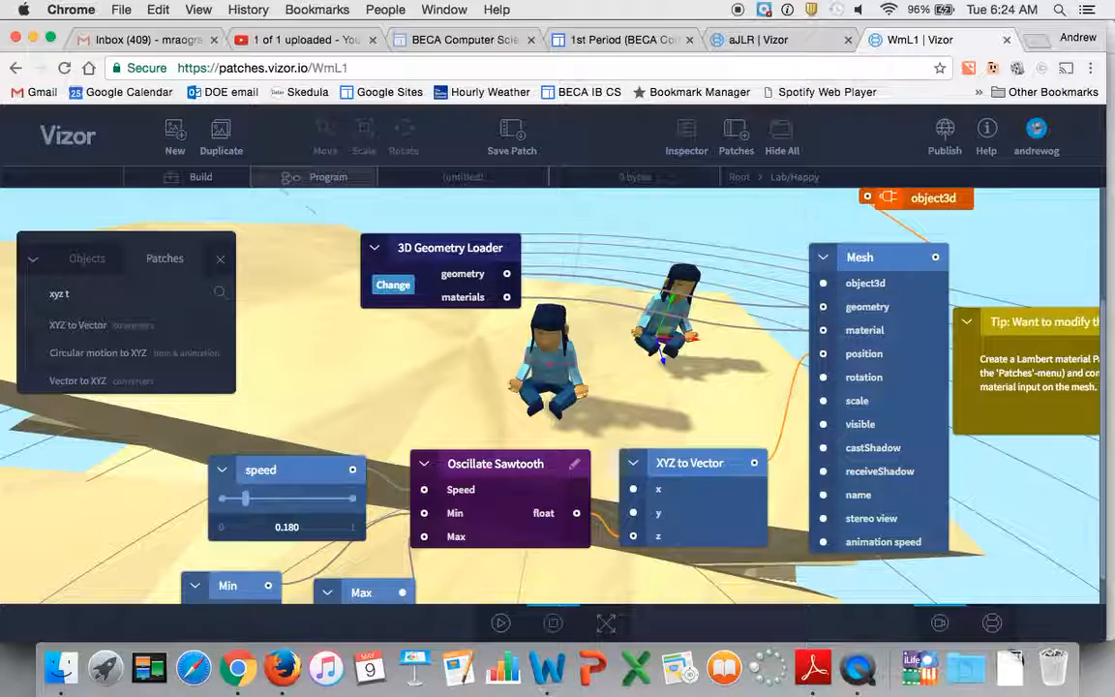
pyautogui.click(740, 177)
pyautogui.moveTo(829, 518); pyautogui.dragTo(798, 546)
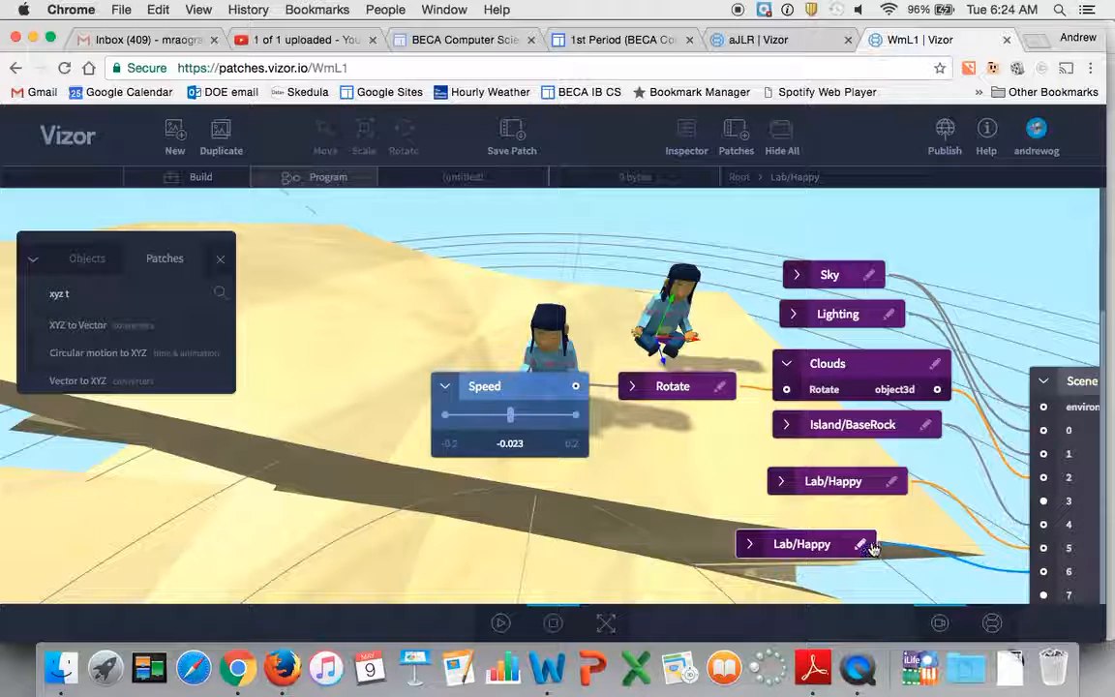
pyautogui.click(860, 546)
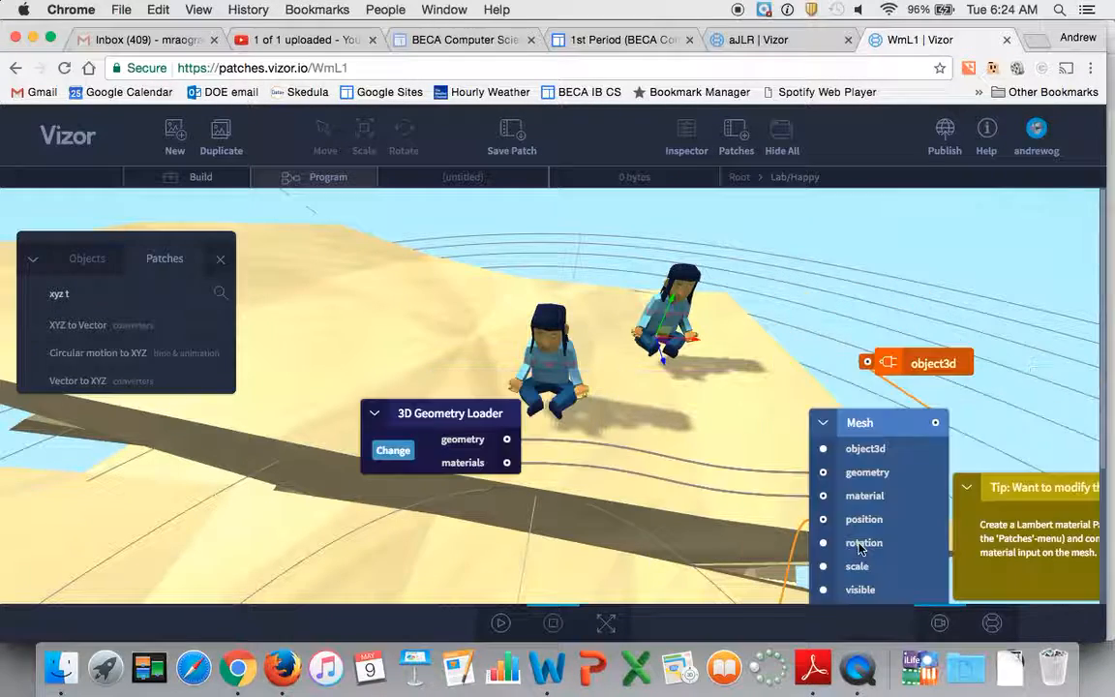
# Examine the oscillation nodes in the copied figure's patch, and play and stop the scene to compare both figures' movement.
pyautogui.scroll(-2, 771, 440)
pyautogui.scroll(-2, 771, 440)
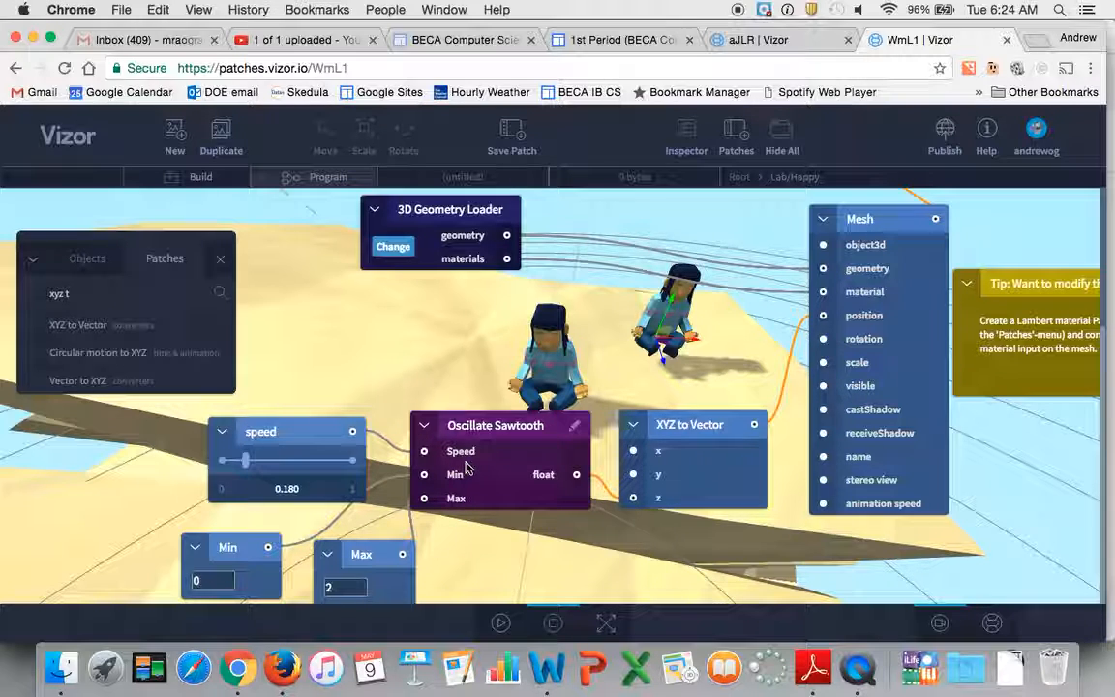
pyautogui.click(500, 624)
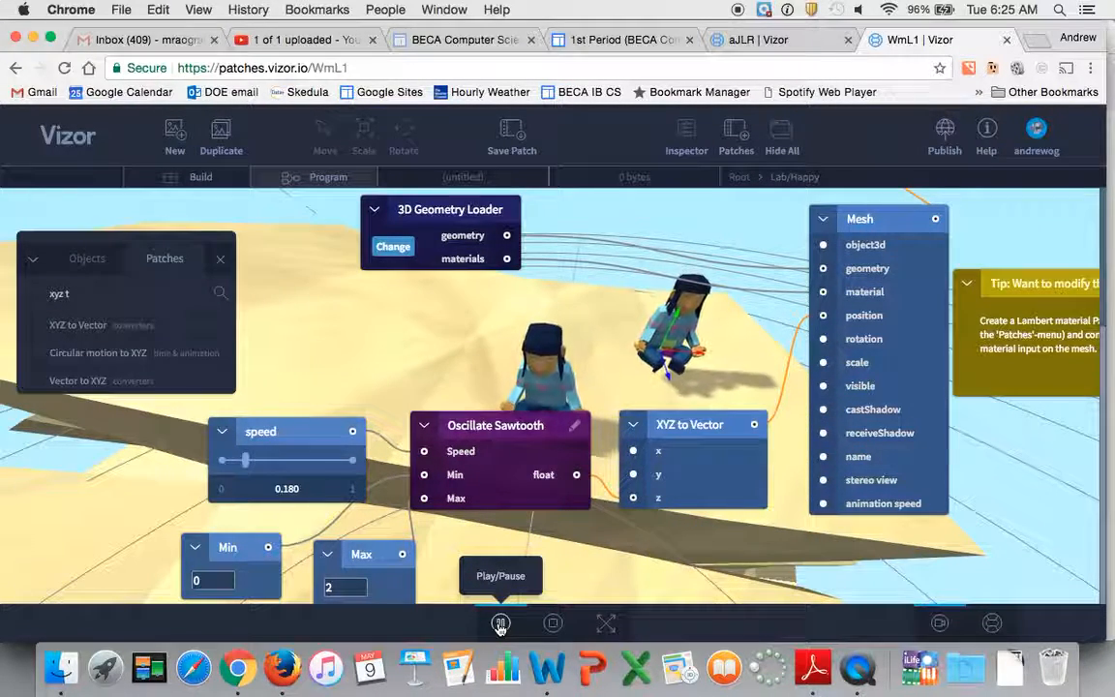
pyautogui.click(501, 625)
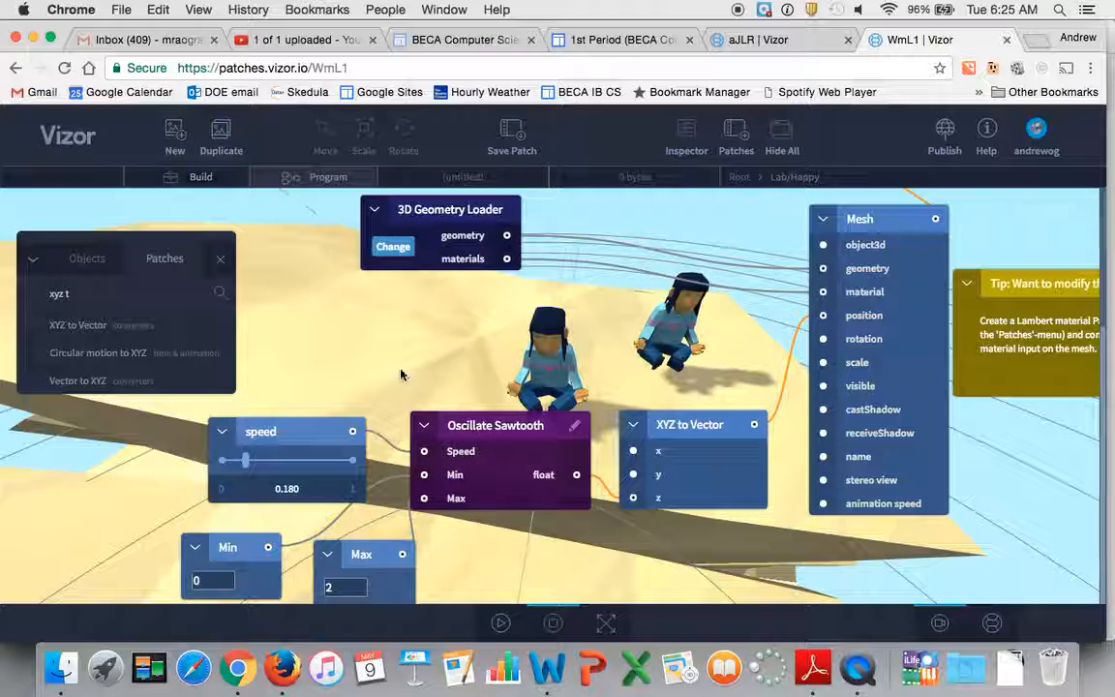
# Delete the Oscillate Sawtooth node, and search the patches for "oscillate tra" to add Oscillate with a triangle below XYZ to Vector.
pyautogui.click(479, 432)
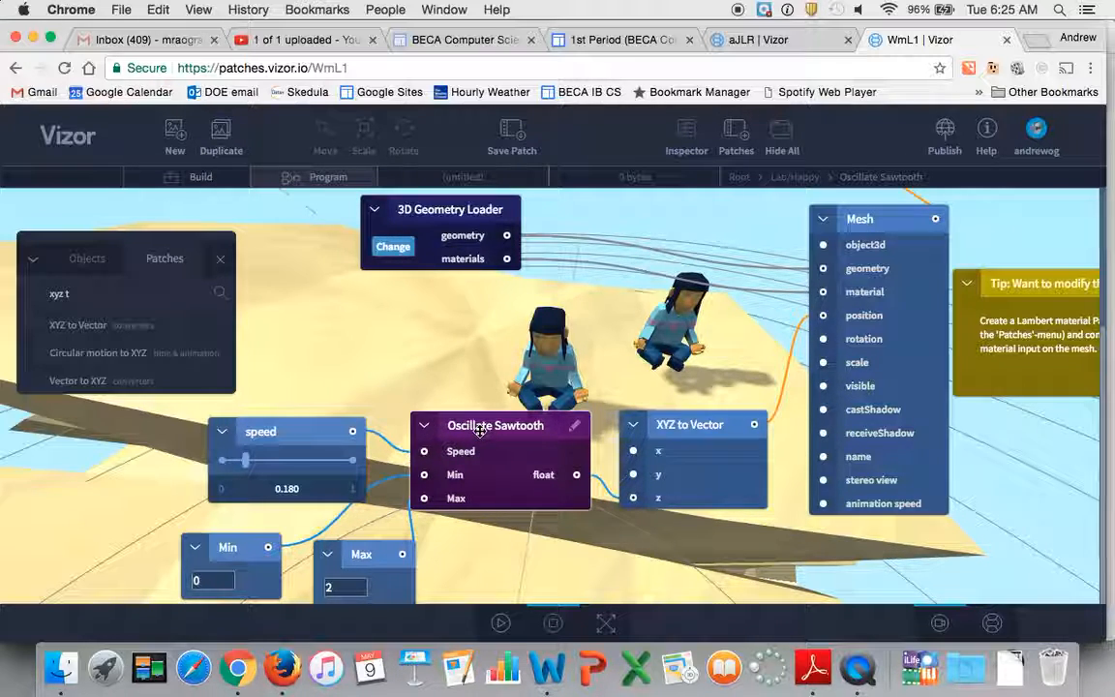
pyautogui.press('Delete')
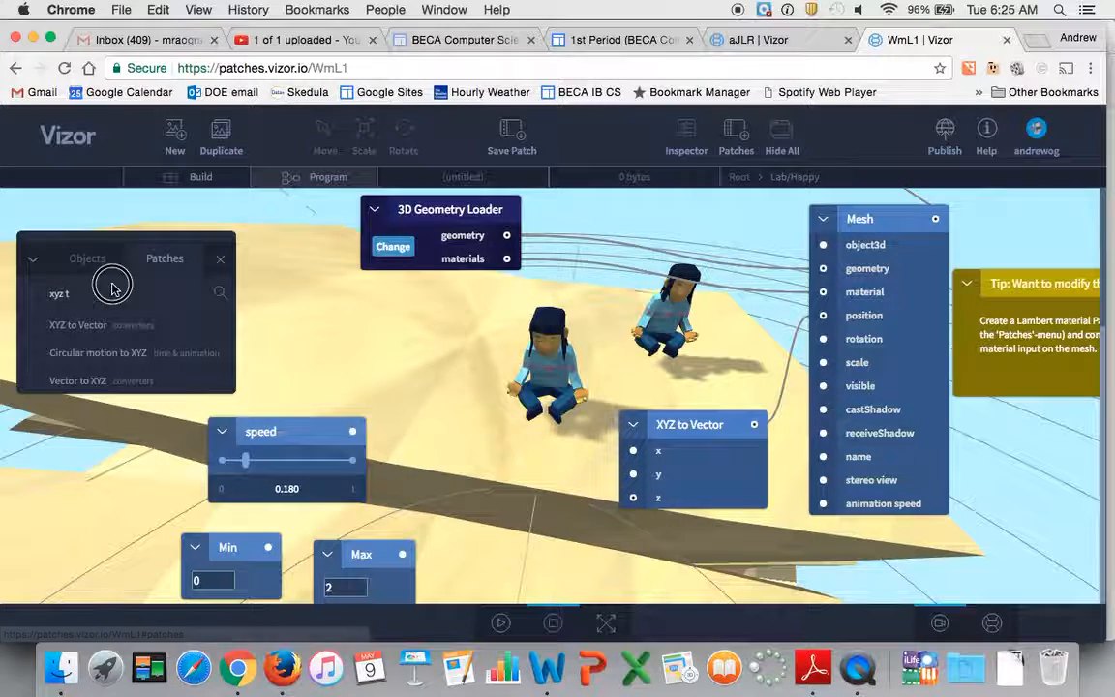
pyautogui.press('BackSpace')
pyautogui.press('BackSpace')
pyautogui.press('BackSpace')
pyautogui.press('BackSpace')
pyautogui.press('BackSpace')
pyautogui.write('oscillate tra')
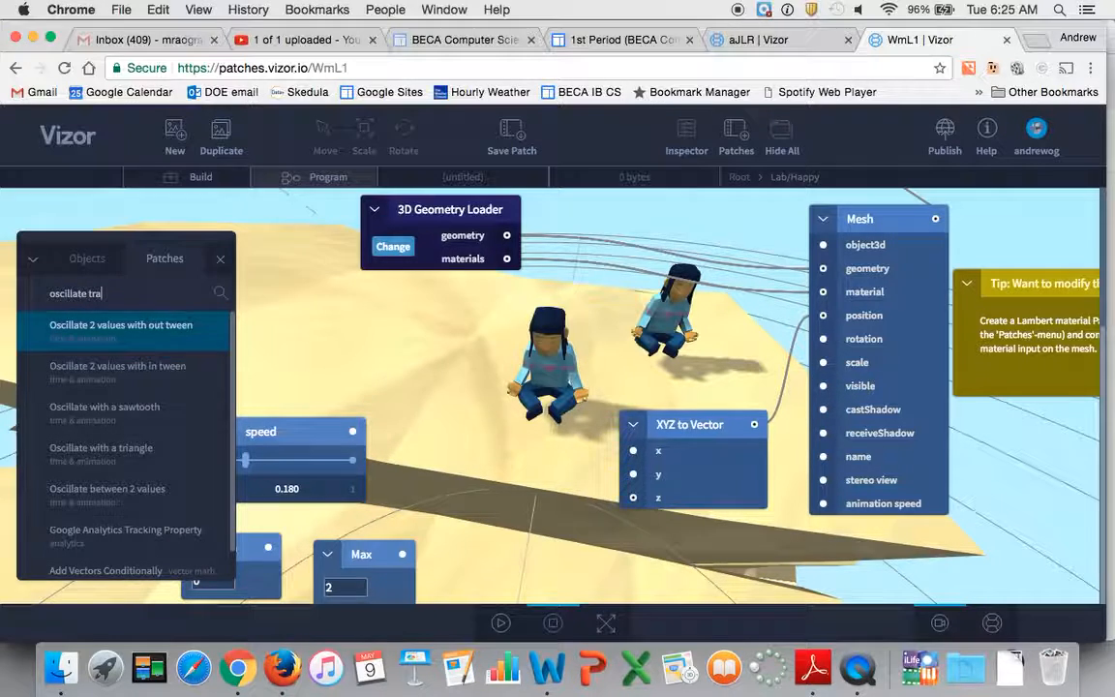
pyautogui.moveTo(84, 338); pyautogui.dragTo(527, 565)
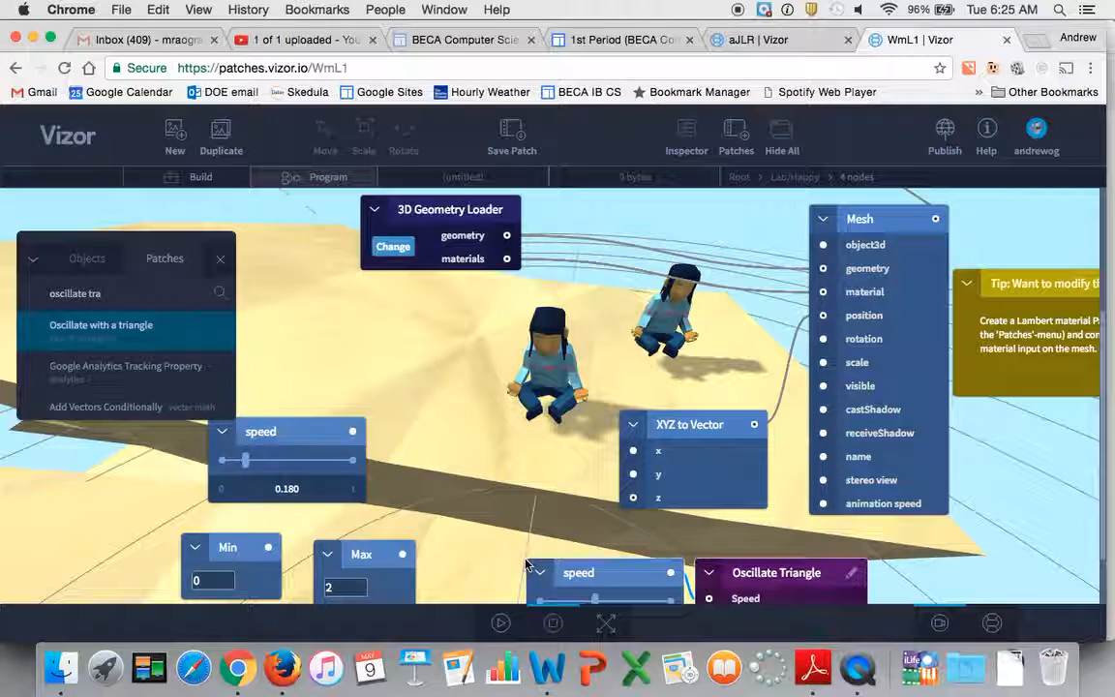
pyautogui.scroll(-3, 446, 486)
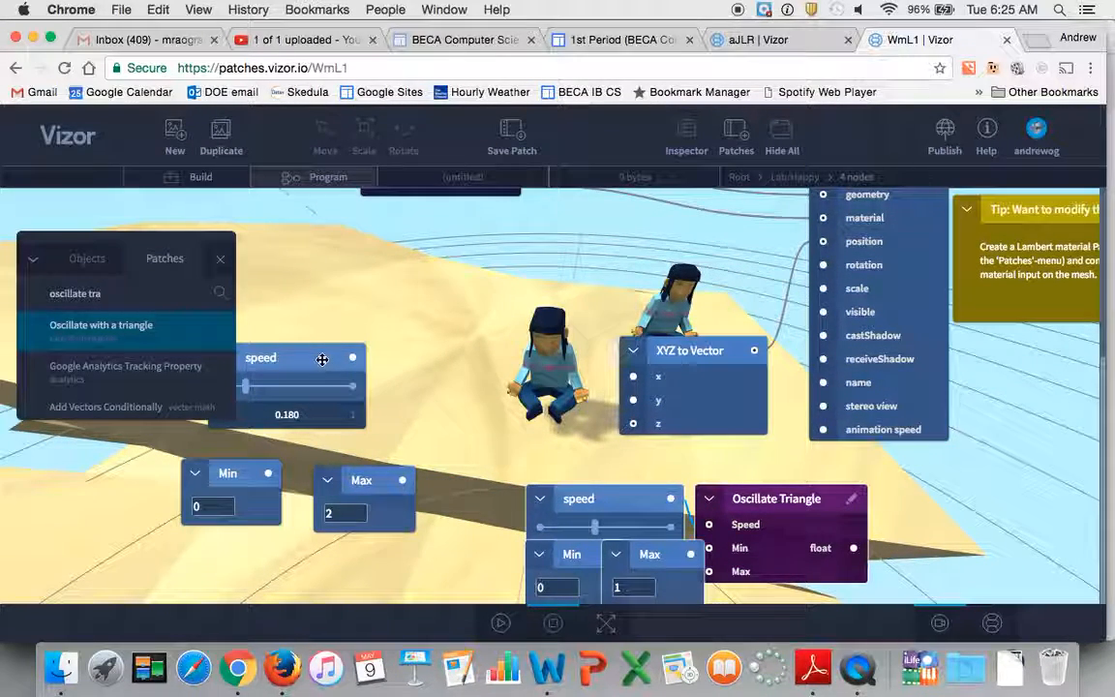
# Delete the old speed, Min and Max nodes left over from Oscillate Sawtooth.
pyautogui.press('Delete')
pyautogui.click(256, 473)
pyautogui.press('Delete')
pyautogui.click(363, 472)
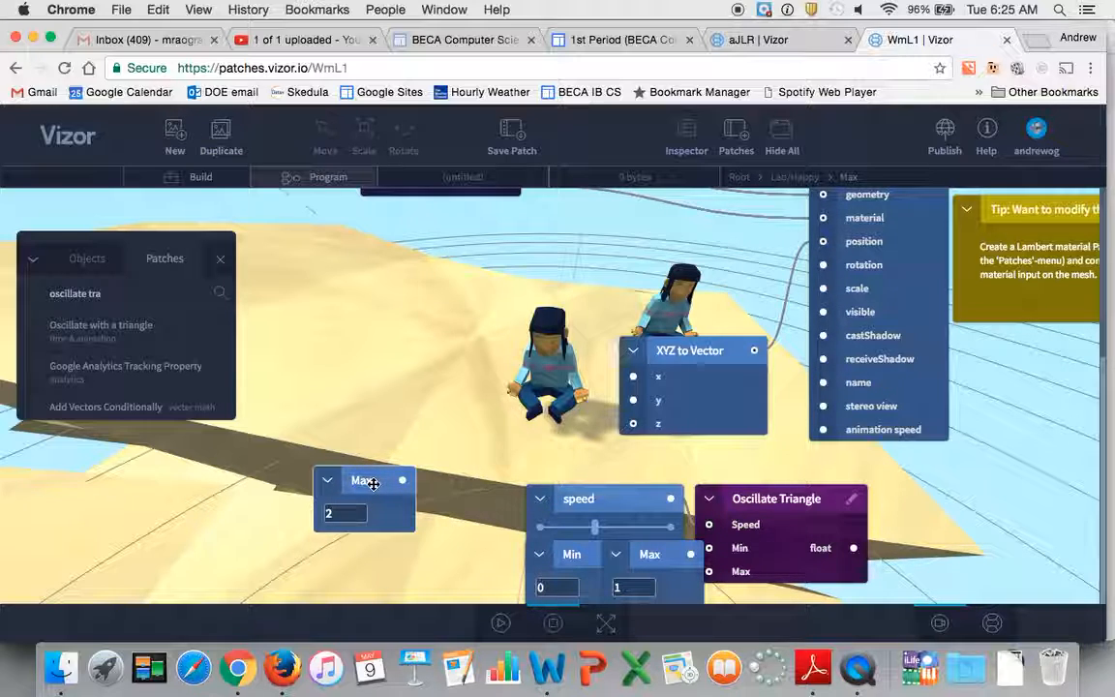
pyautogui.press('Delete')
# Arrange the new speed, Min, Max and Oscillate Triangle nodes to the left of XYZ to Vector, with the oscillator's float output connected to x.
pyautogui.moveTo(580, 498); pyautogui.dragTo(295, 398)
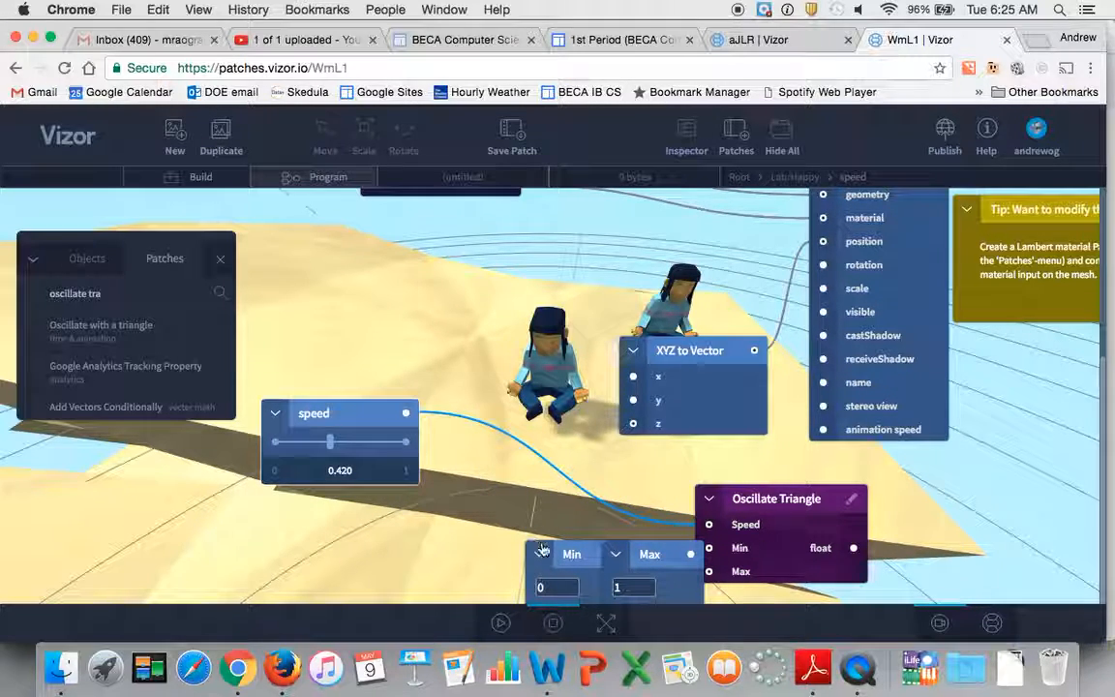
pyautogui.moveTo(564, 550); pyautogui.dragTo(200, 530)
pyautogui.moveTo(638, 560); pyautogui.dragTo(374, 542)
pyautogui.moveTo(765, 520); pyautogui.dragTo(533, 494)
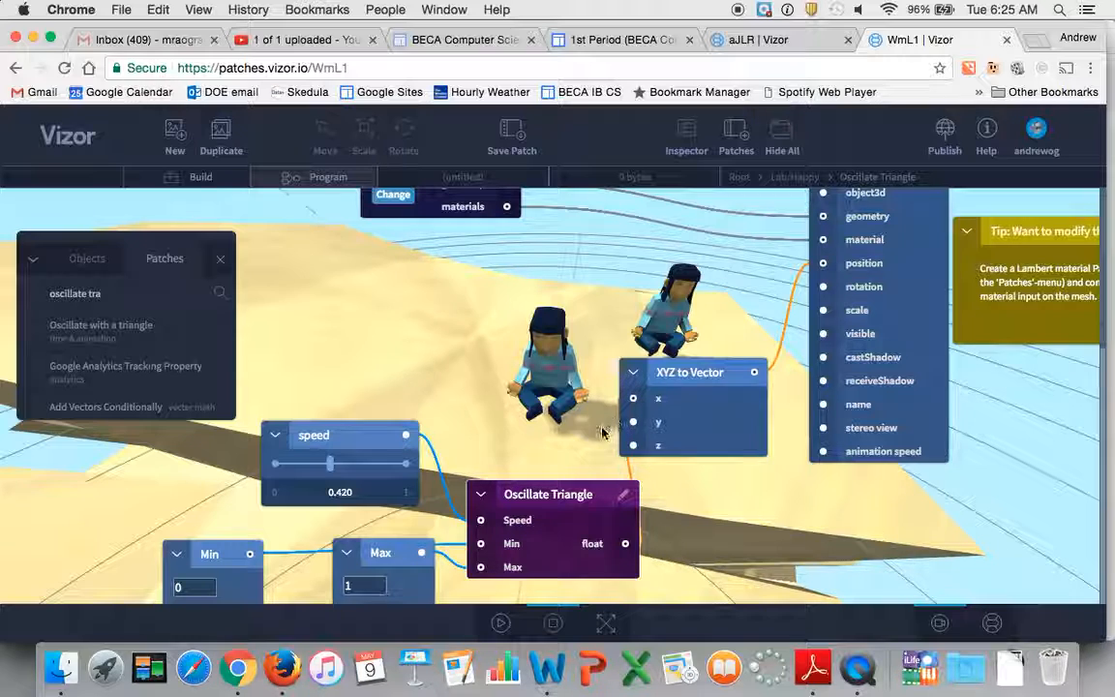
# Play the scene, move XYZ to Vector clear of the rear figure, and reroute the Oscillate Triangle output from x to y.
pyautogui.click(500, 625)
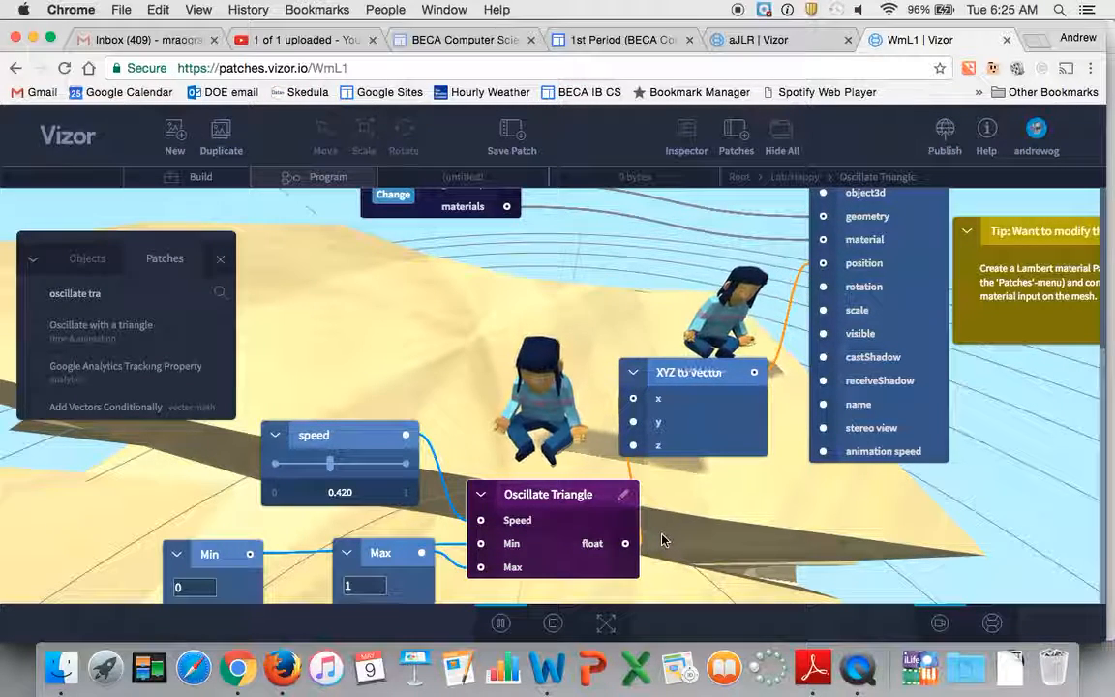
pyautogui.moveTo(666, 381); pyautogui.dragTo(707, 447)
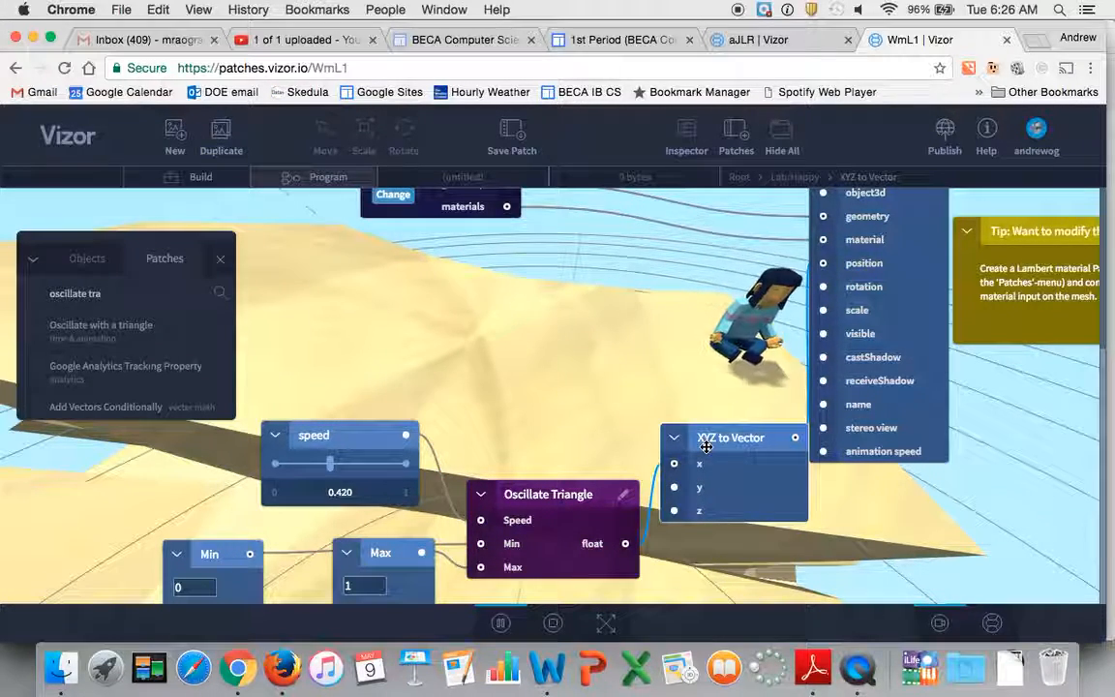
pyautogui.moveTo(674, 464); pyautogui.dragTo(674, 489)
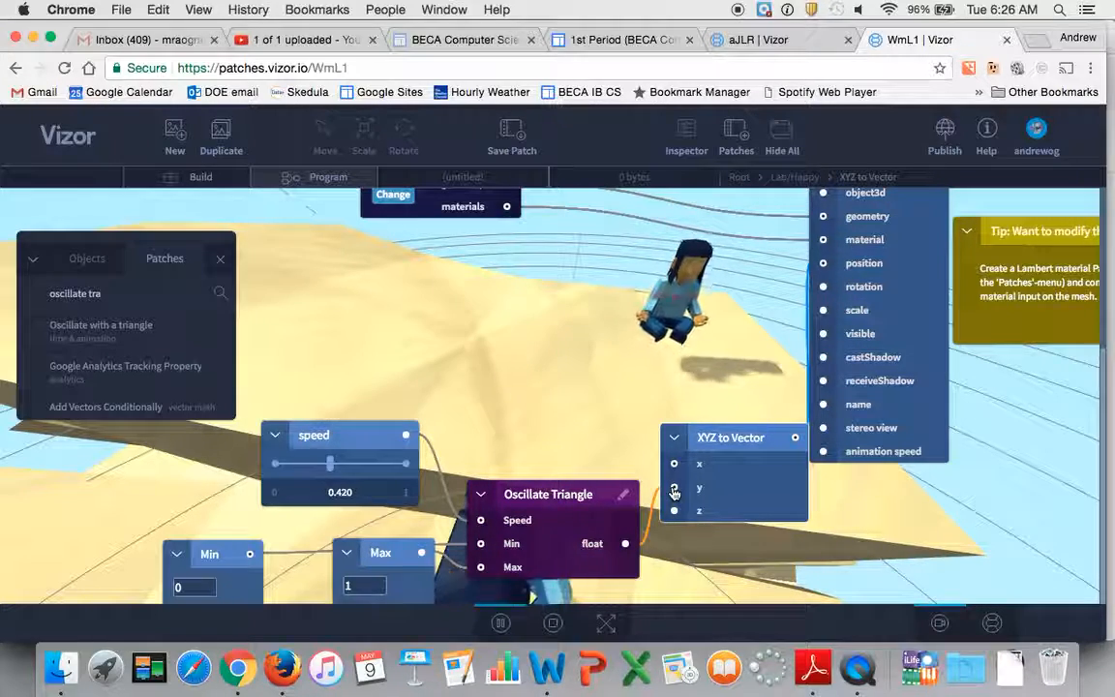
# Try the Oscillate Triangle output on x alongside y, add a connection to z, and disconnect x again.
pyautogui.moveTo(627, 549); pyautogui.dragTo(669, 466)
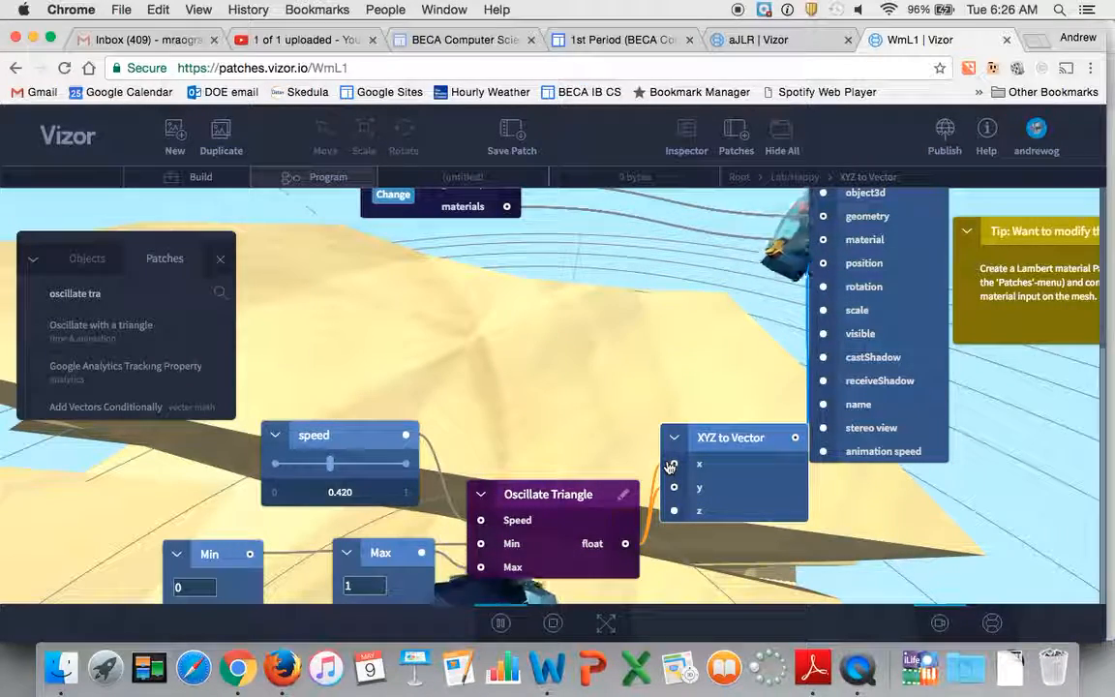
pyautogui.moveTo(627, 547); pyautogui.dragTo(675, 512)
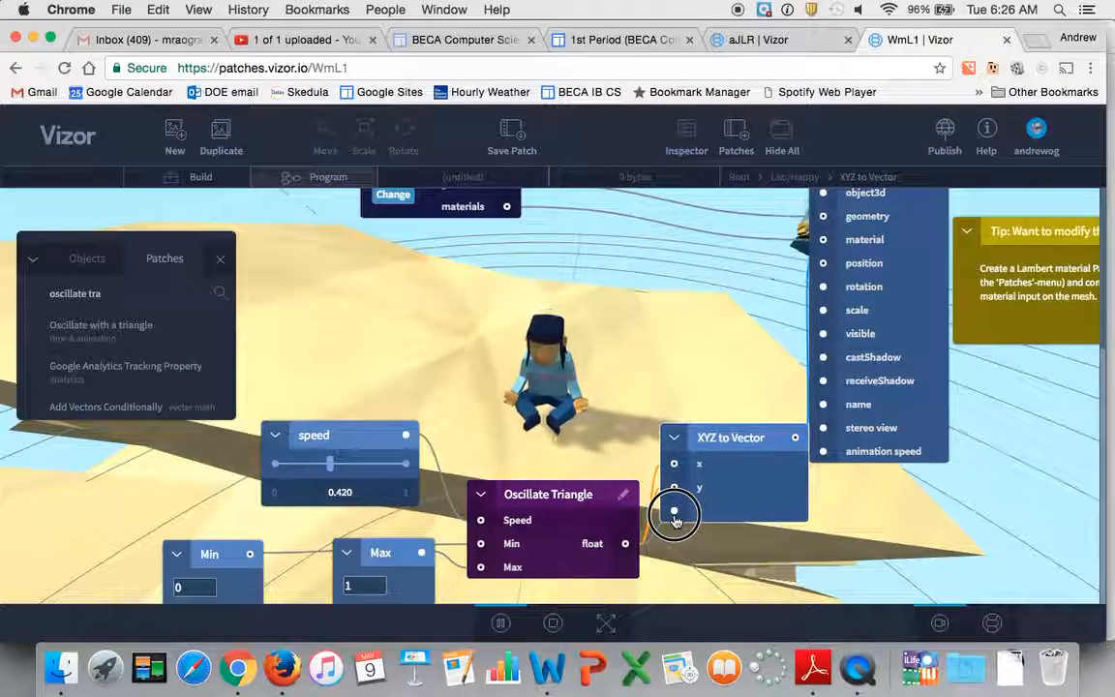
pyautogui.moveTo(675, 466); pyautogui.dragTo(634, 529)
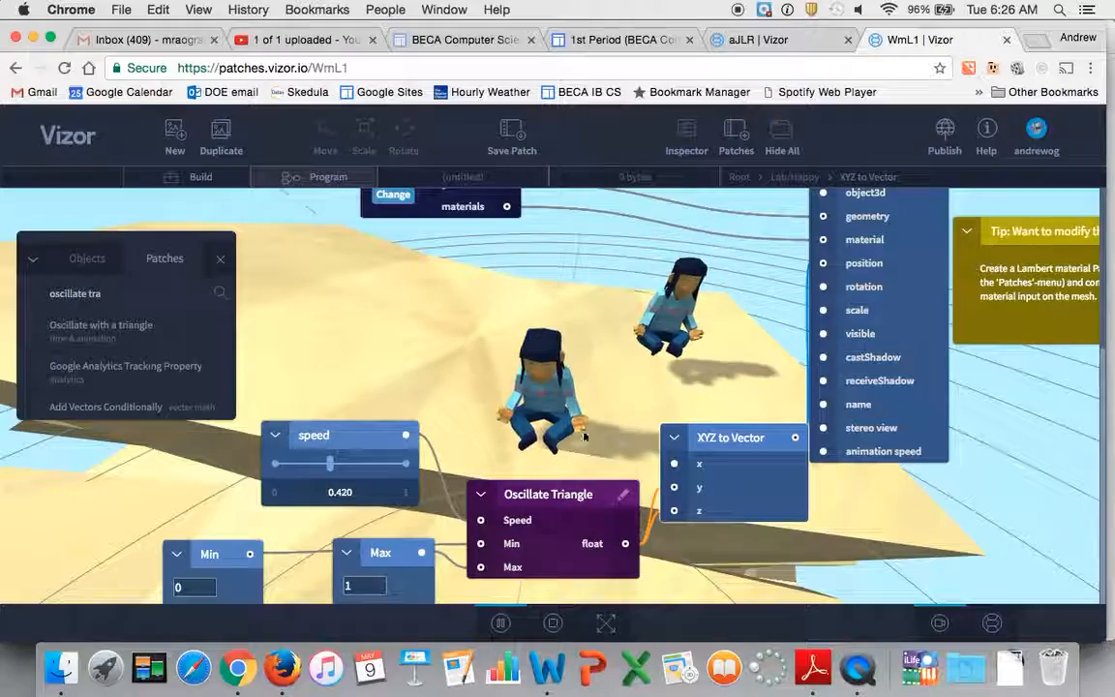
# Switch to the VR camera view of the two moving figures, and shift the speed node slightly up and to the left.
pyautogui.click(991, 626)
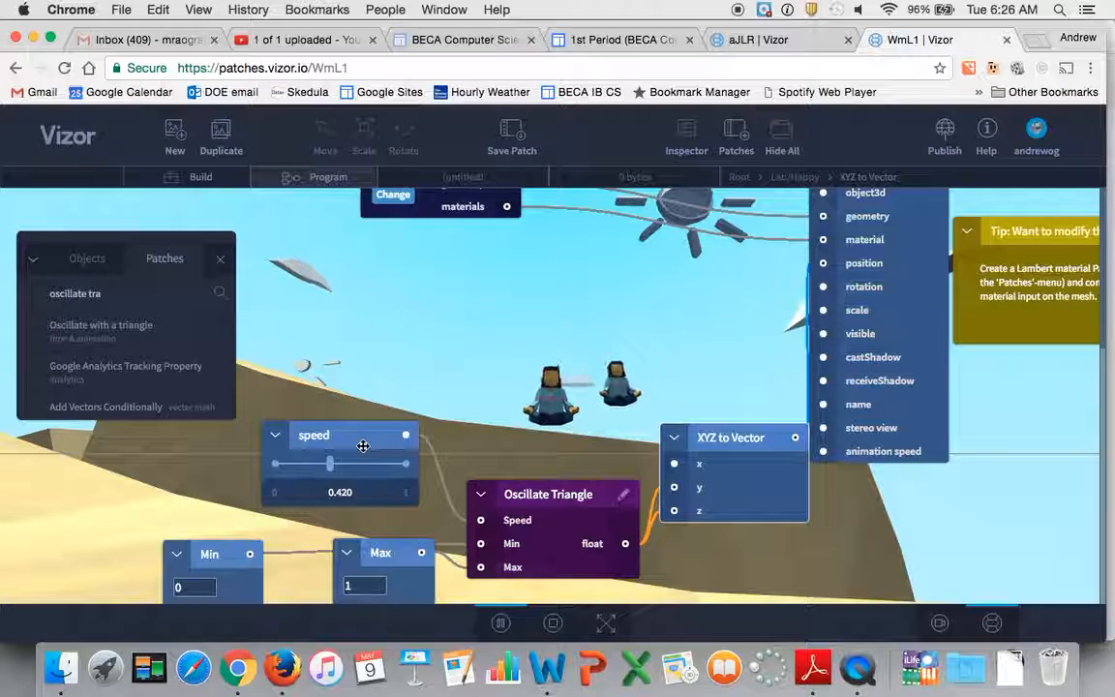
pyautogui.moveTo(357, 447); pyautogui.dragTo(352, 442)
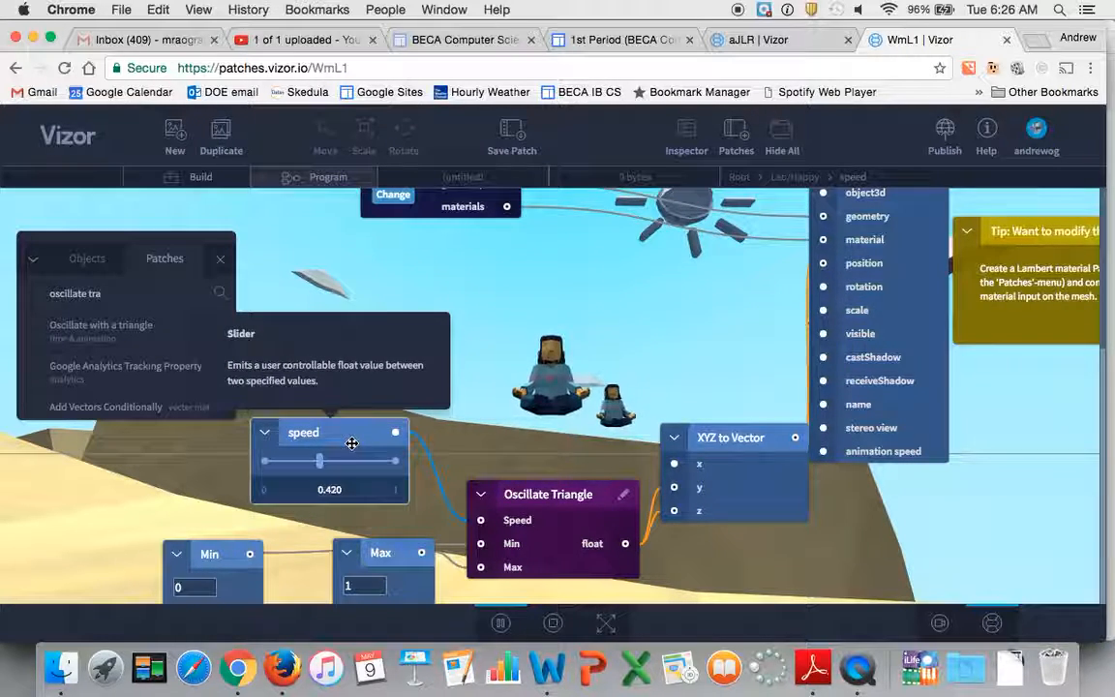